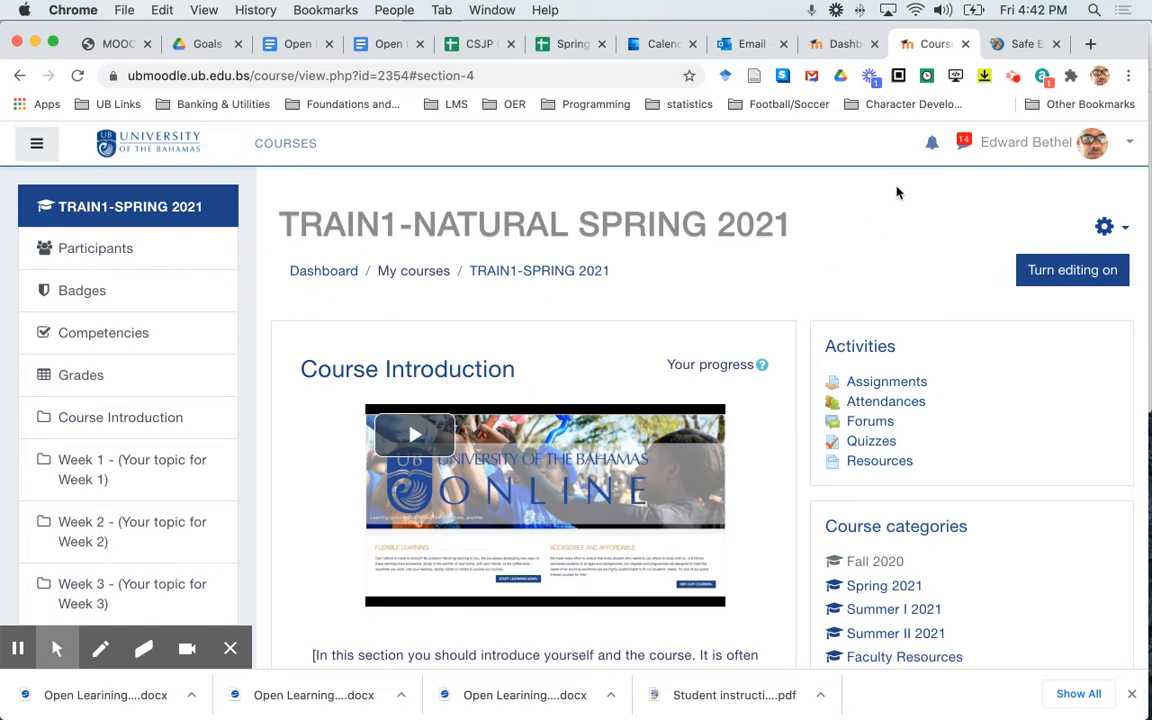
Consult the Safe Exam Browser overview page and return to the TRAIN1-SPRING 2021 course page.
{"action": "left_click", "coordinate": [1032, 50]}
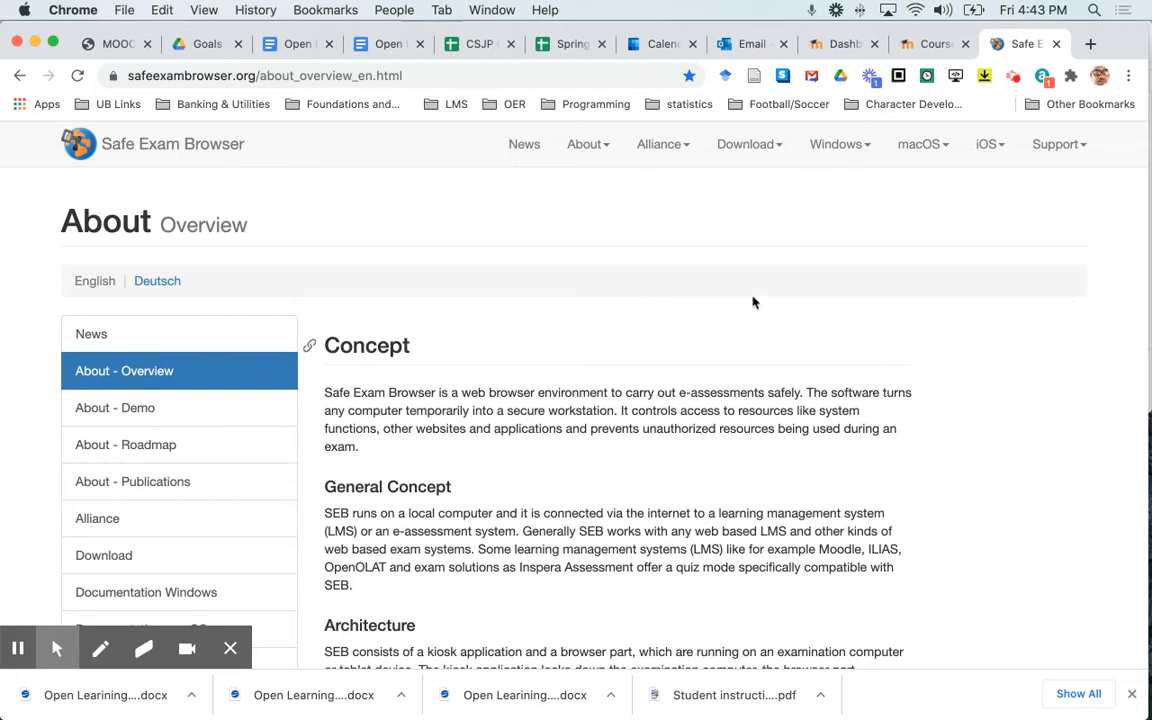
{"action": "left_click", "coordinate": [931, 46]}
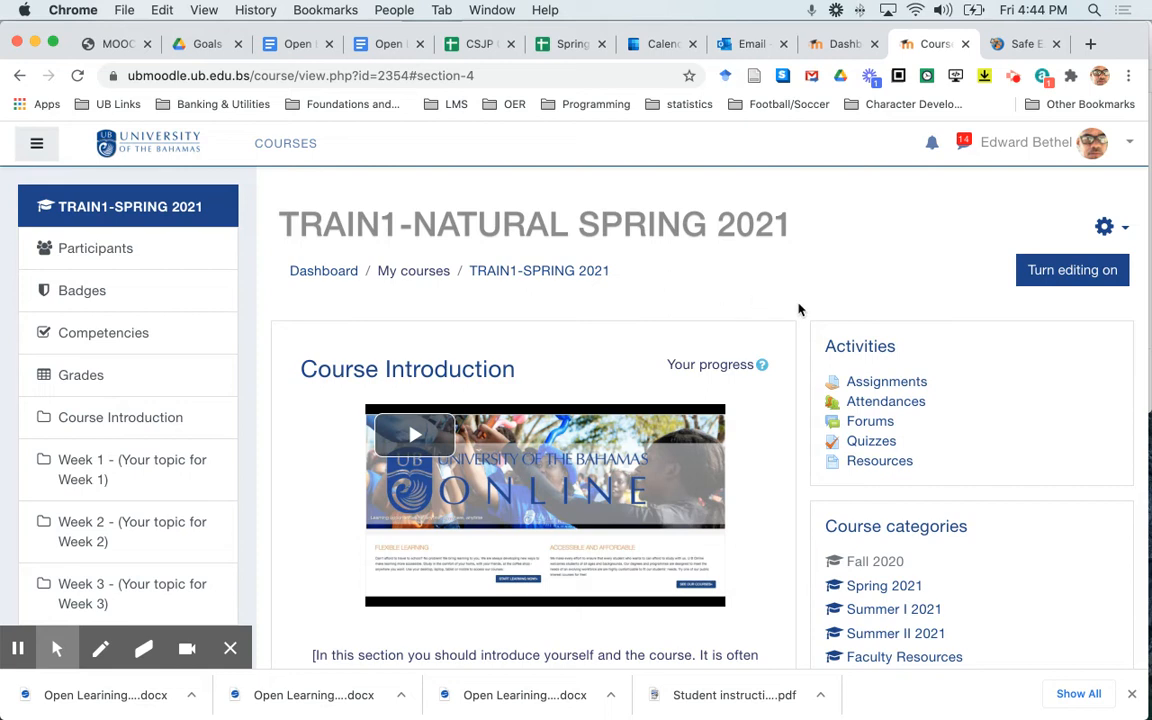
Open the Week 4 Quiz from the course page and bring up its settings for editing.
{"action": "scroll", "coordinate": [799, 310], "scroll_direction": "down", "scroll_amount": 10}
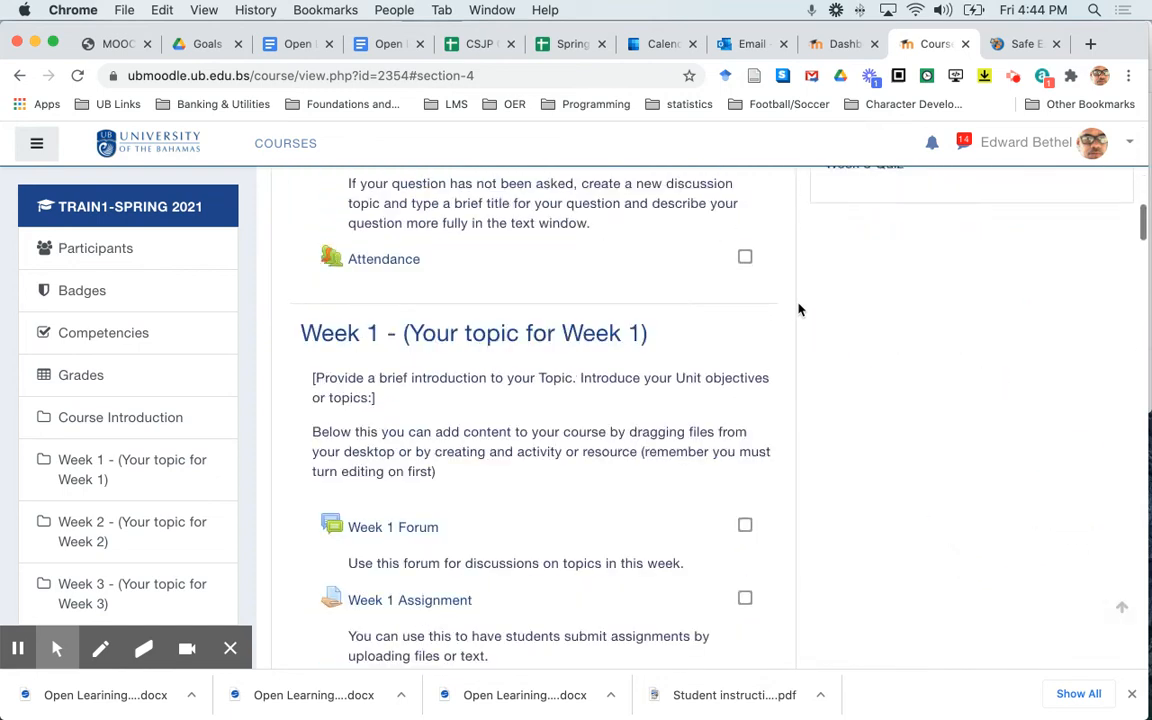
{"action": "scroll", "coordinate": [799, 310], "scroll_direction": "down", "scroll_amount": 15}
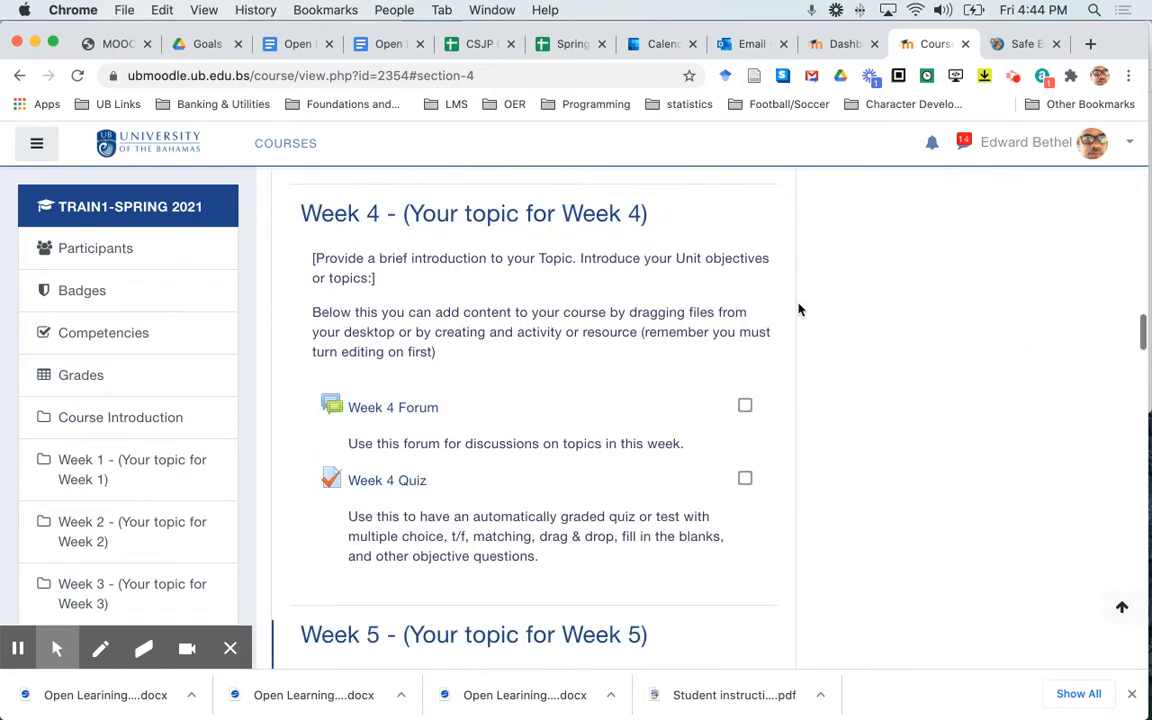
{"action": "scroll", "coordinate": [799, 310], "scroll_direction": "down", "scroll_amount": 2}
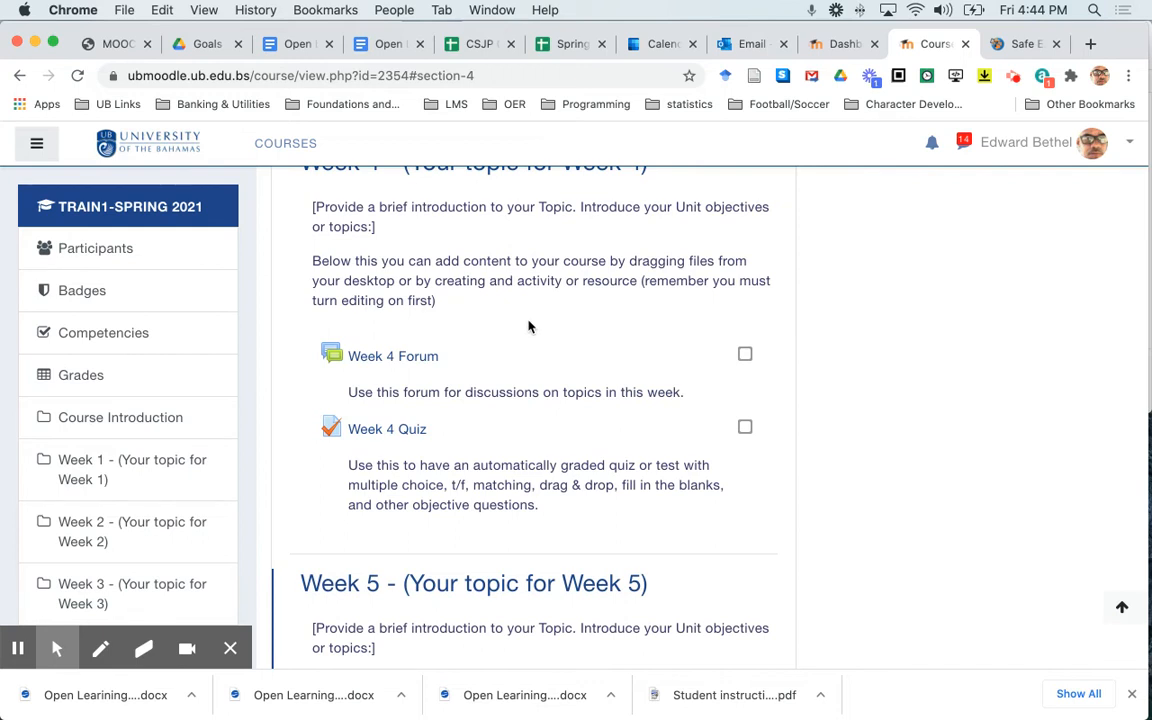
{"action": "left_click", "coordinate": [388, 430]}
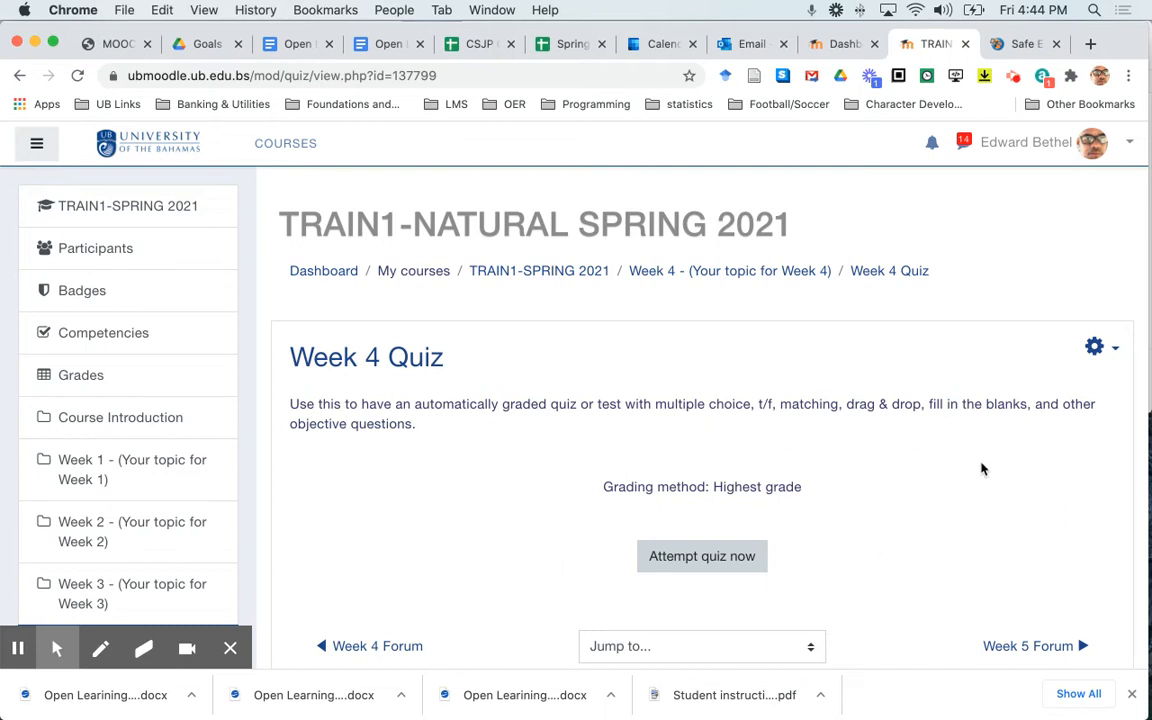
{"action": "left_click", "coordinate": [1100, 348]}
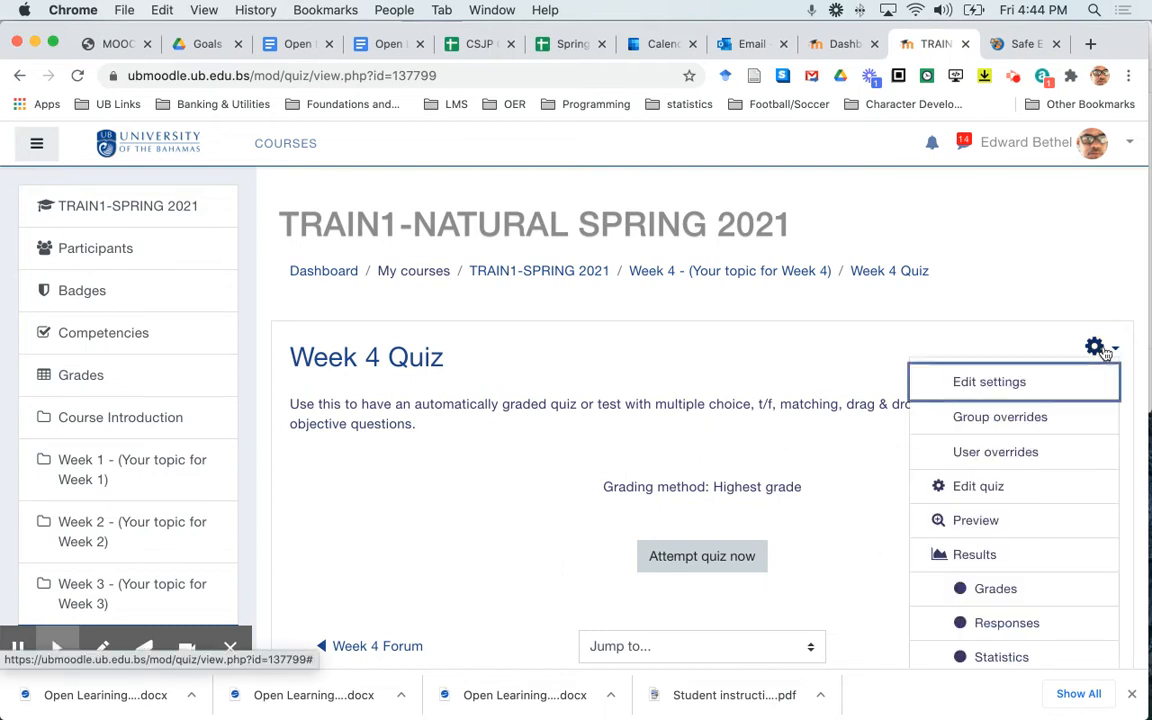
{"action": "left_click", "coordinate": [1008, 388]}
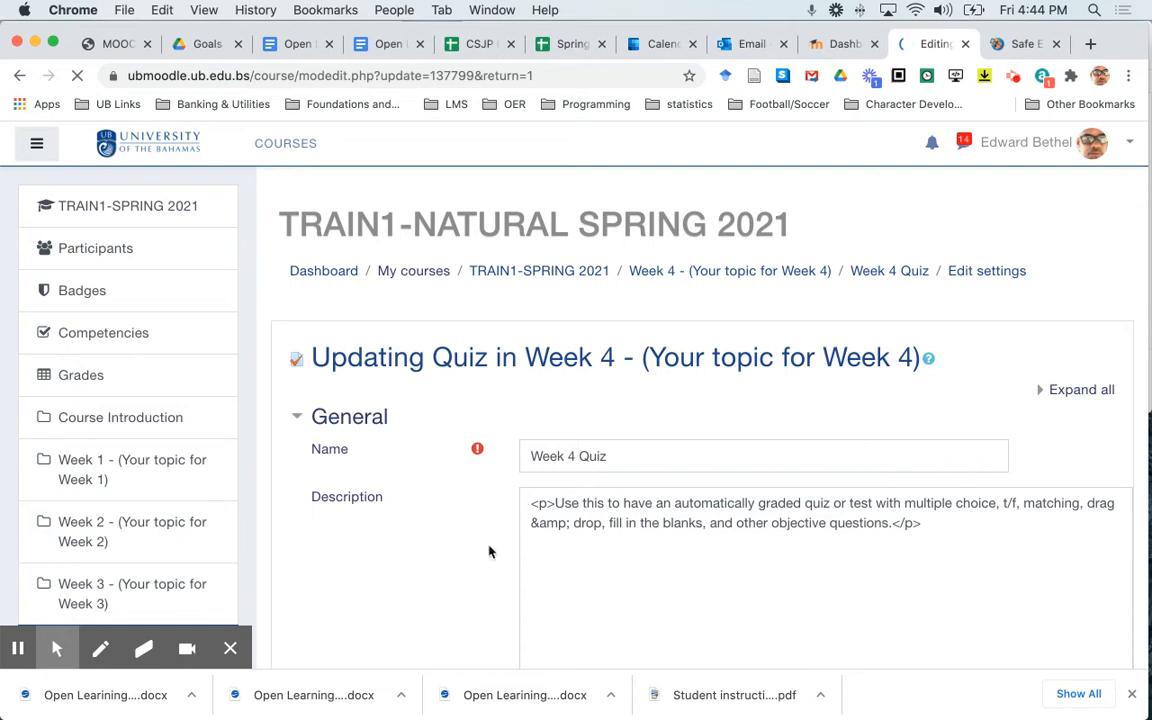
Enable the quiz's time limit and set it to 10 minutes in the timing settings.
{"action": "scroll", "coordinate": [489, 551], "scroll_direction": "down", "scroll_amount": 5}
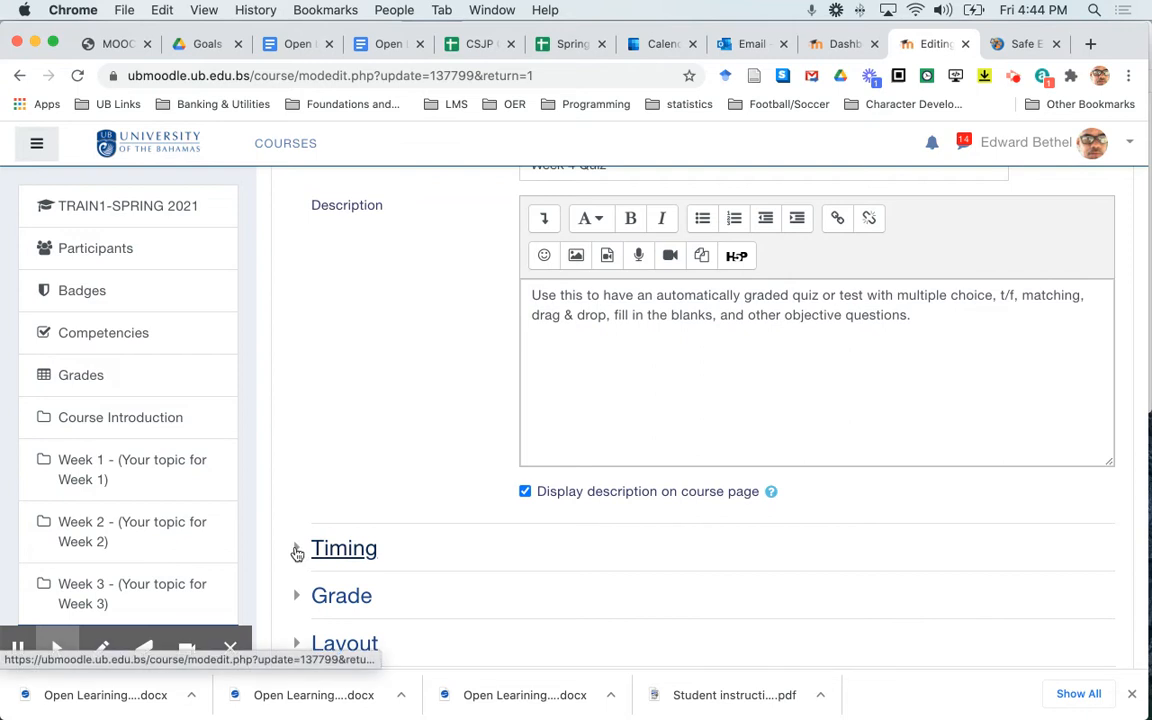
{"action": "left_click", "coordinate": [297, 553]}
{"action": "scroll", "coordinate": [535, 556], "scroll_direction": "down", "scroll_amount": 3}
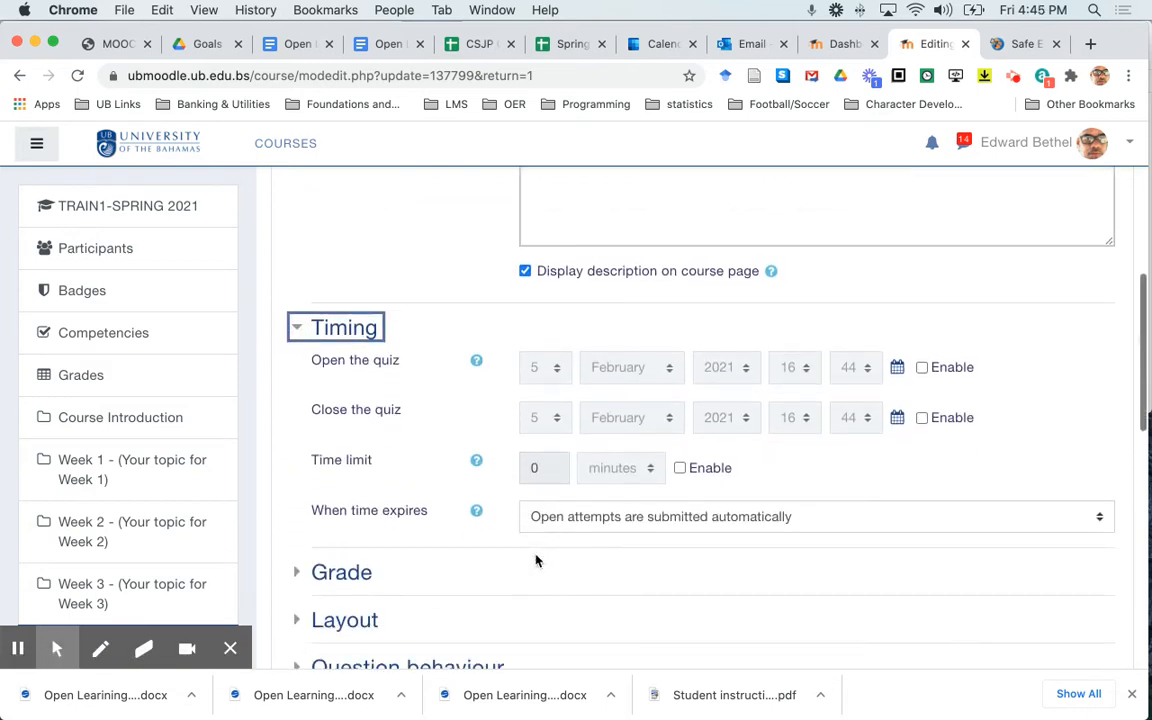
{"action": "left_click", "coordinate": [680, 468]}
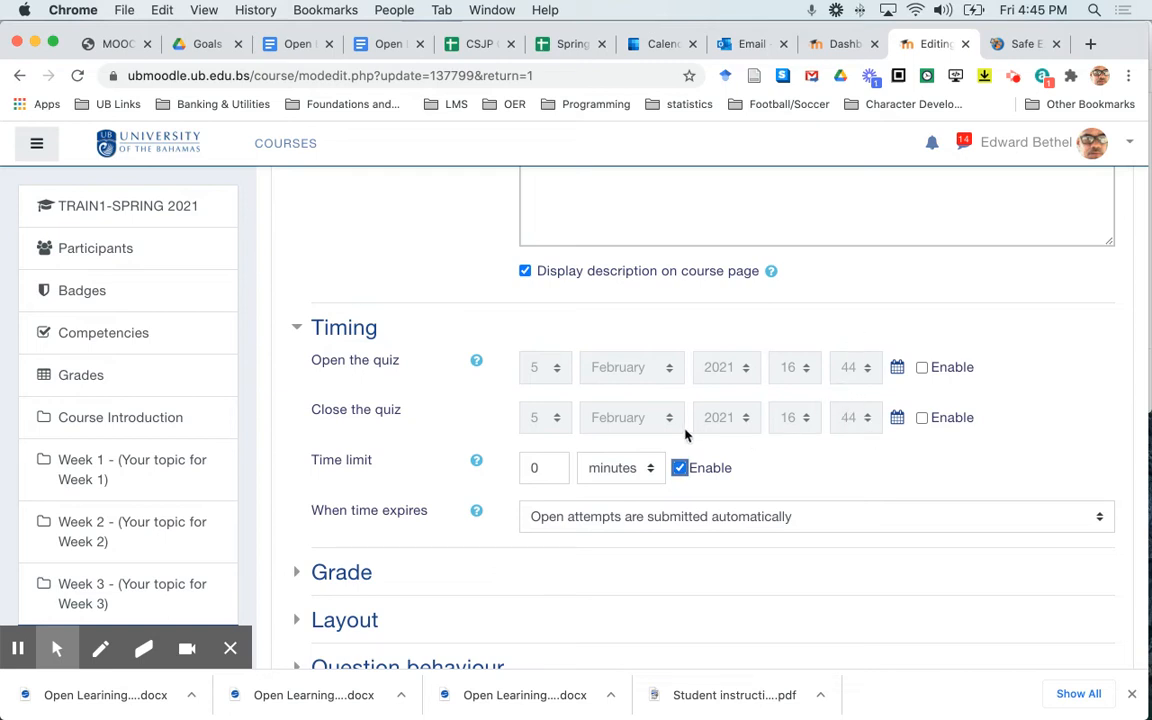
{"action": "left_click", "coordinate": [528, 468]}
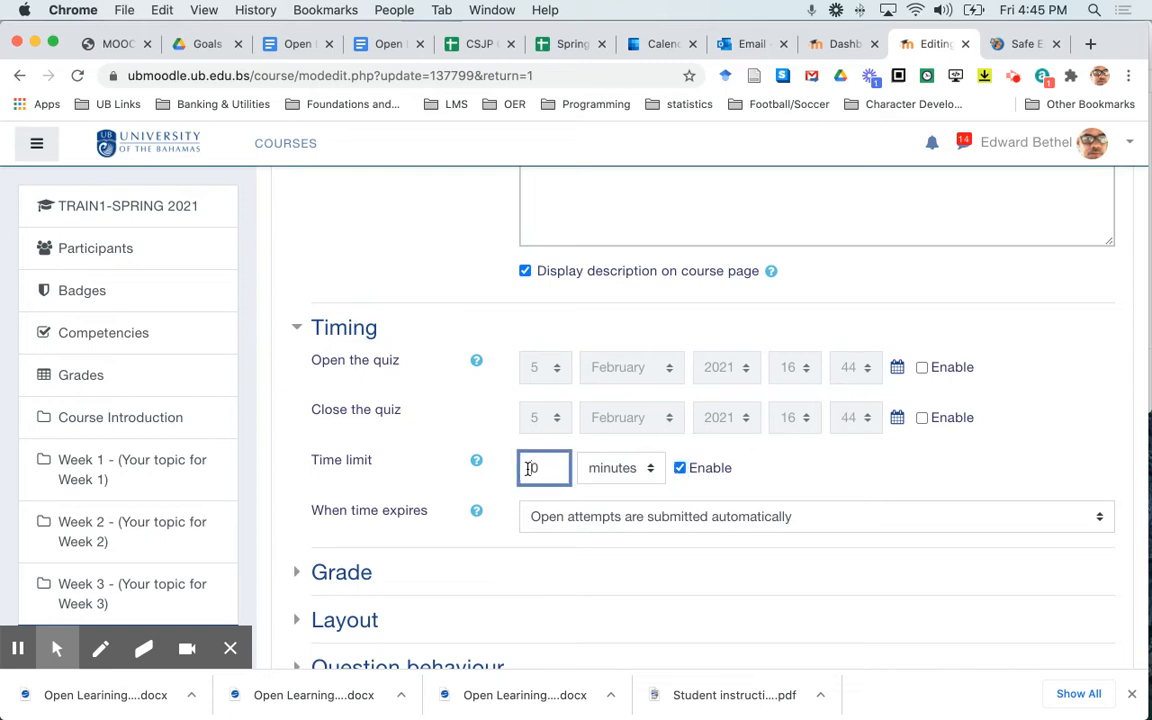
{"action": "type", "text": "1"}
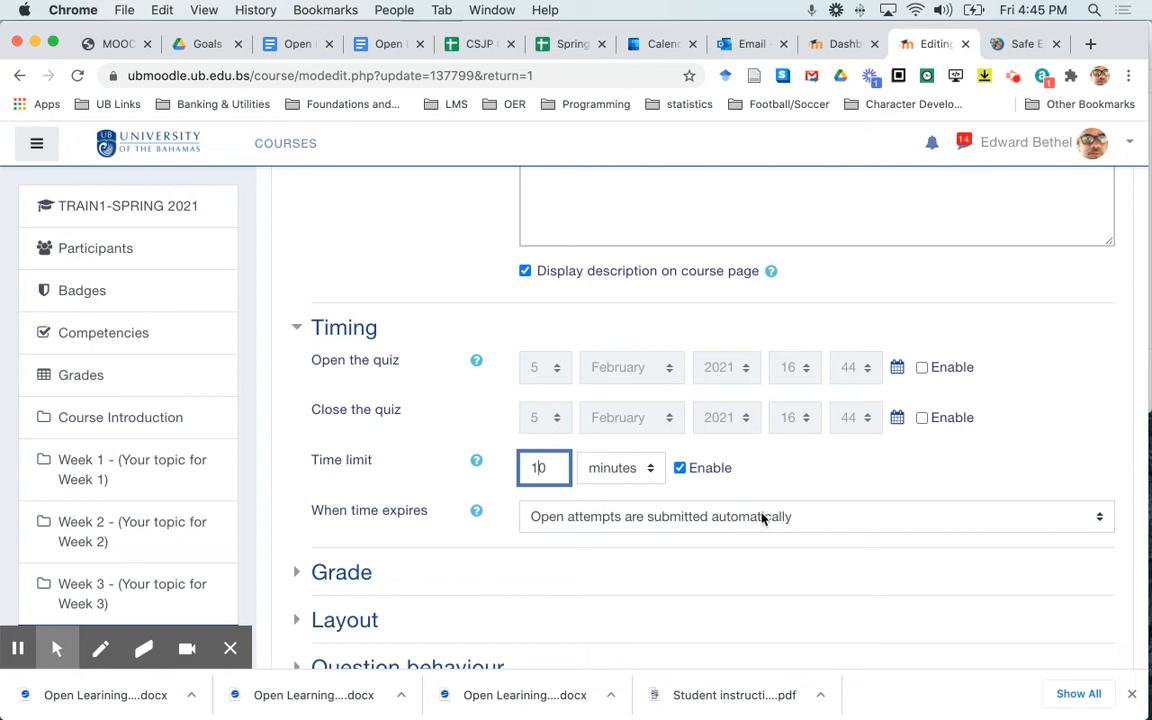
Set the quiz's allowed attempts to 1 in the grade settings.
{"action": "scroll", "coordinate": [762, 516], "scroll_direction": "down", "scroll_amount": 1}
{"action": "scroll", "coordinate": [762, 516], "scroll_direction": "down", "scroll_amount": 3}
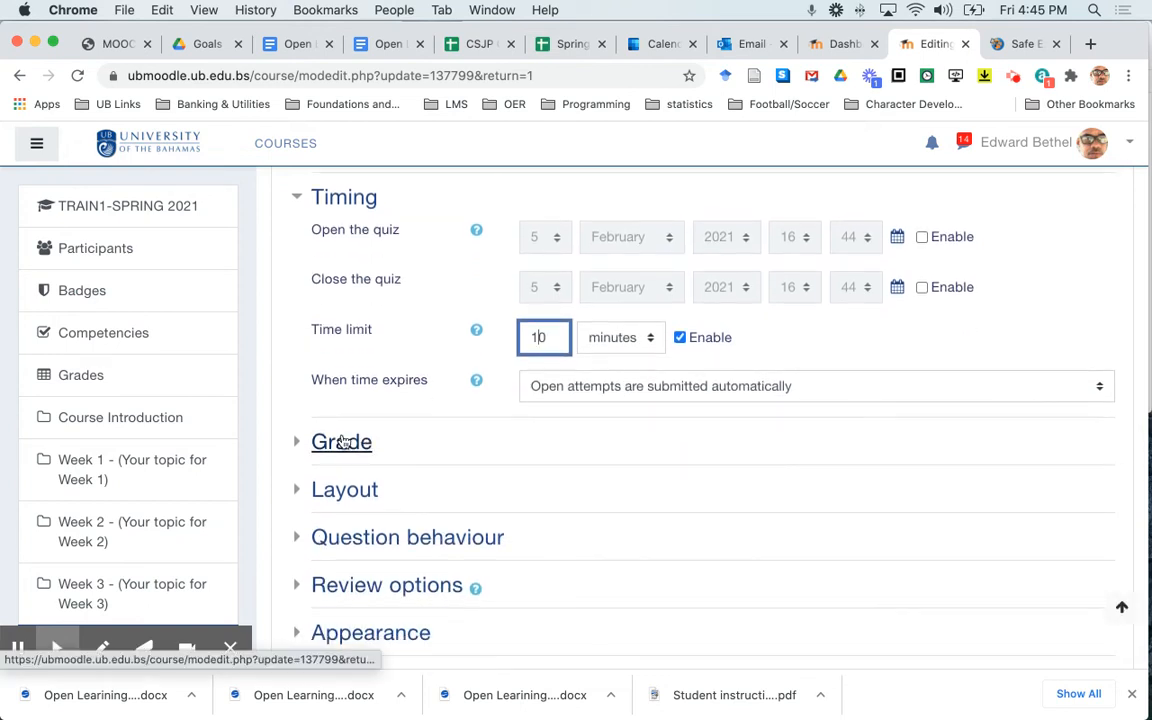
{"action": "left_click", "coordinate": [317, 447]}
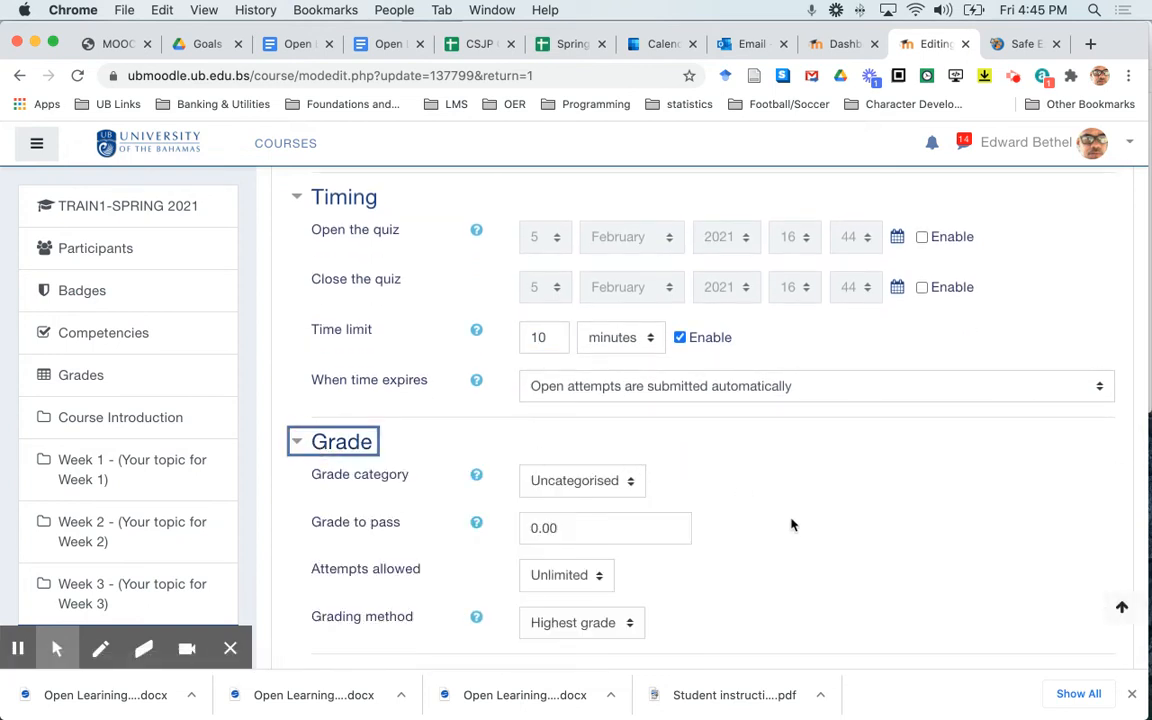
{"action": "scroll", "coordinate": [792, 525], "scroll_direction": "down", "scroll_amount": 3}
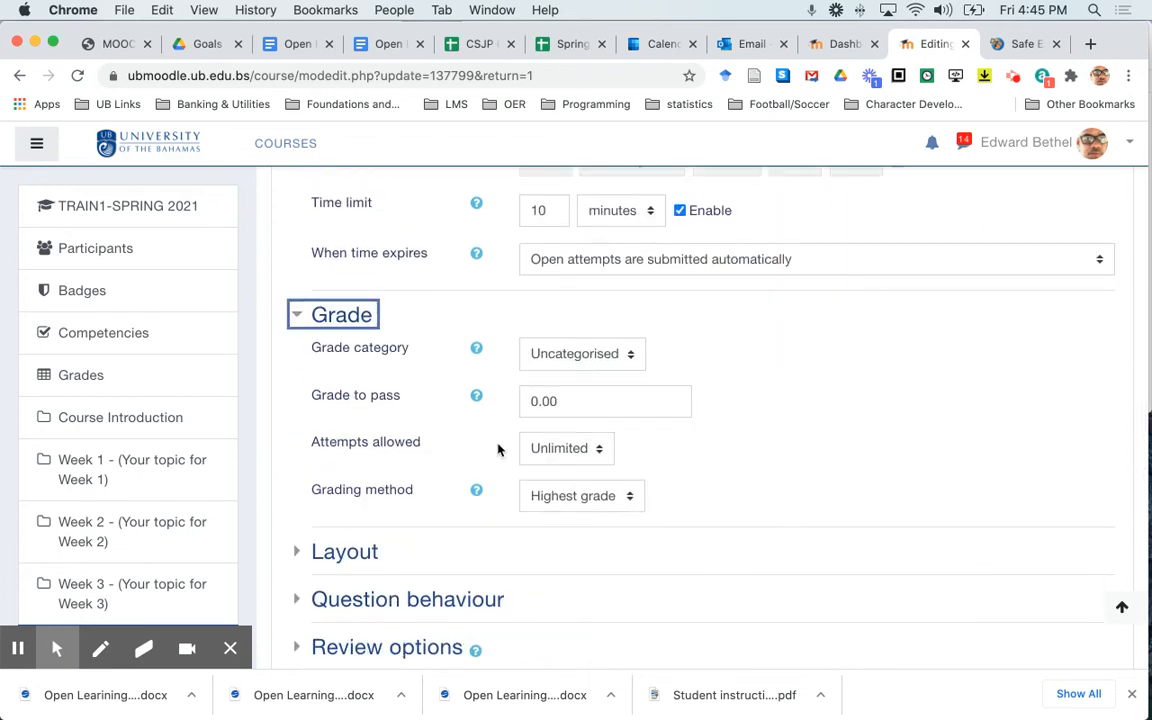
{"action": "left_click", "coordinate": [573, 451]}
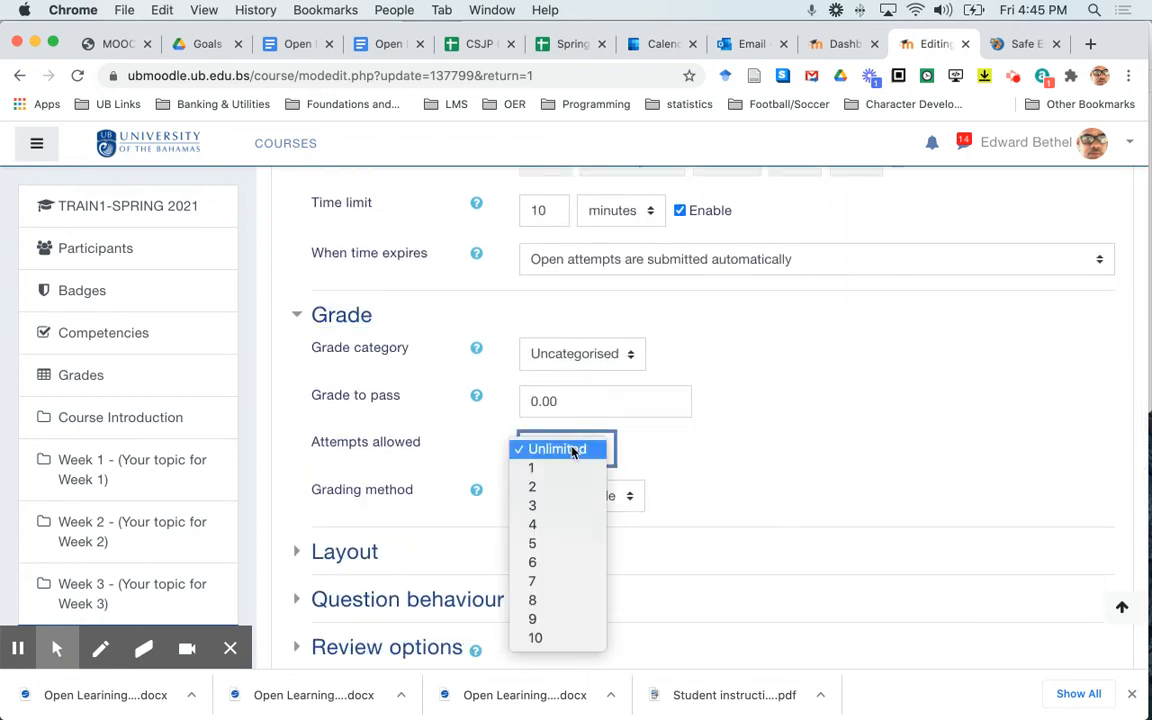
{"action": "left_click", "coordinate": [569, 470]}
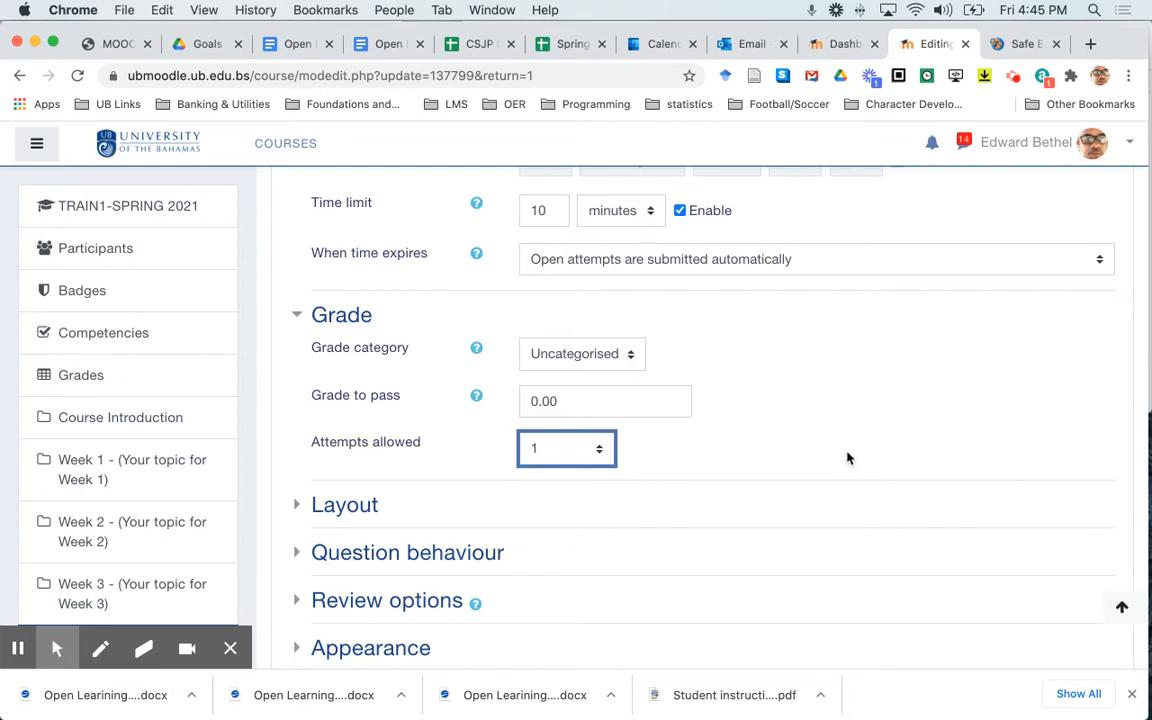
In the review options, disable The attempt, Marks and Overall feedback for the period immediately after the attempt.
{"action": "scroll", "coordinate": [847, 458], "scroll_direction": "down", "scroll_amount": 4}
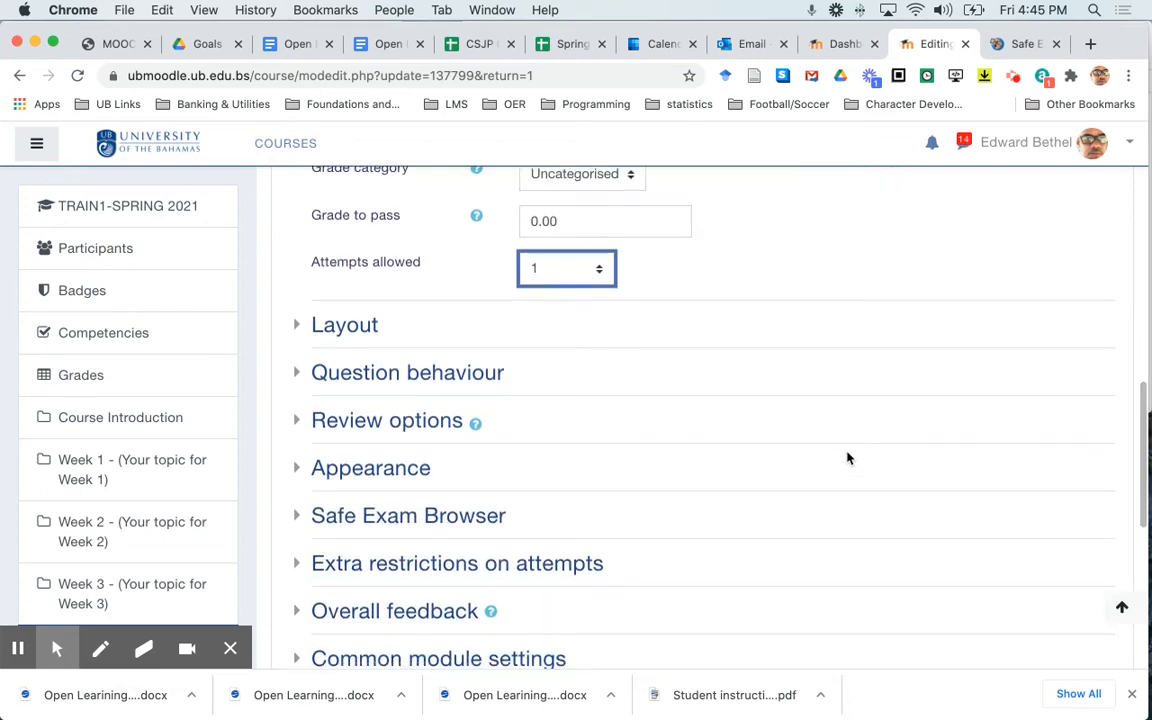
{"action": "scroll", "coordinate": [847, 458], "scroll_direction": "down", "scroll_amount": 1}
{"action": "scroll", "coordinate": [727, 378], "scroll_direction": "down", "scroll_amount": 3}
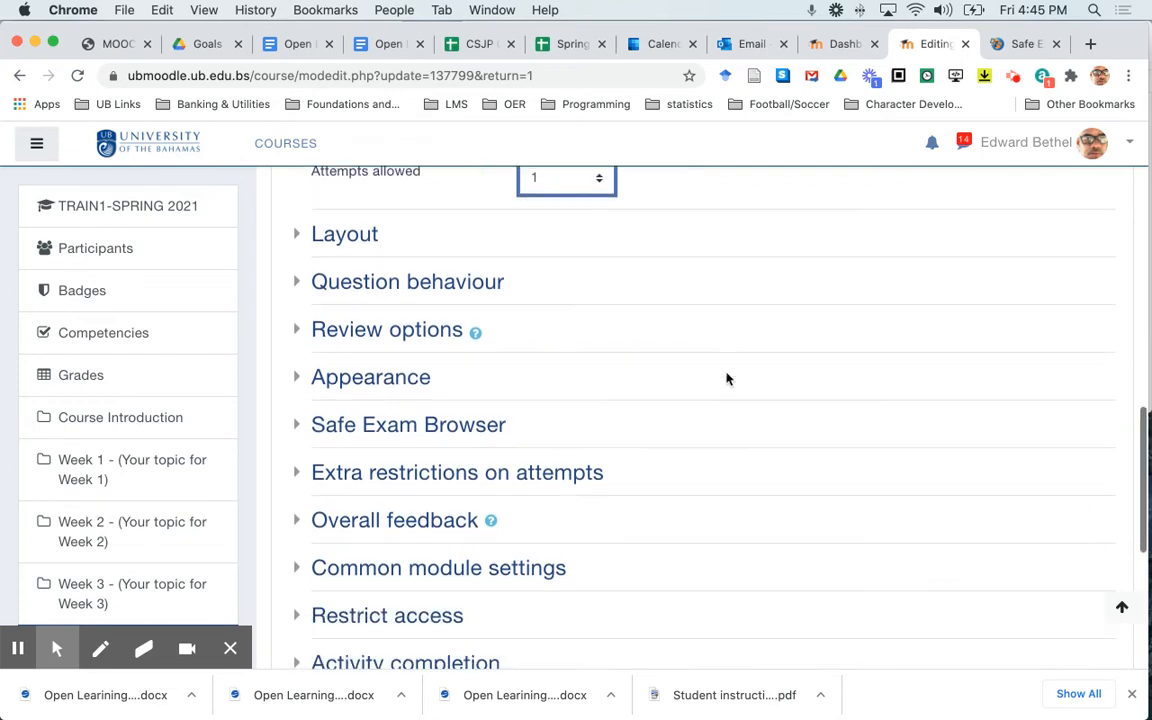
{"action": "left_click", "coordinate": [441, 278]}
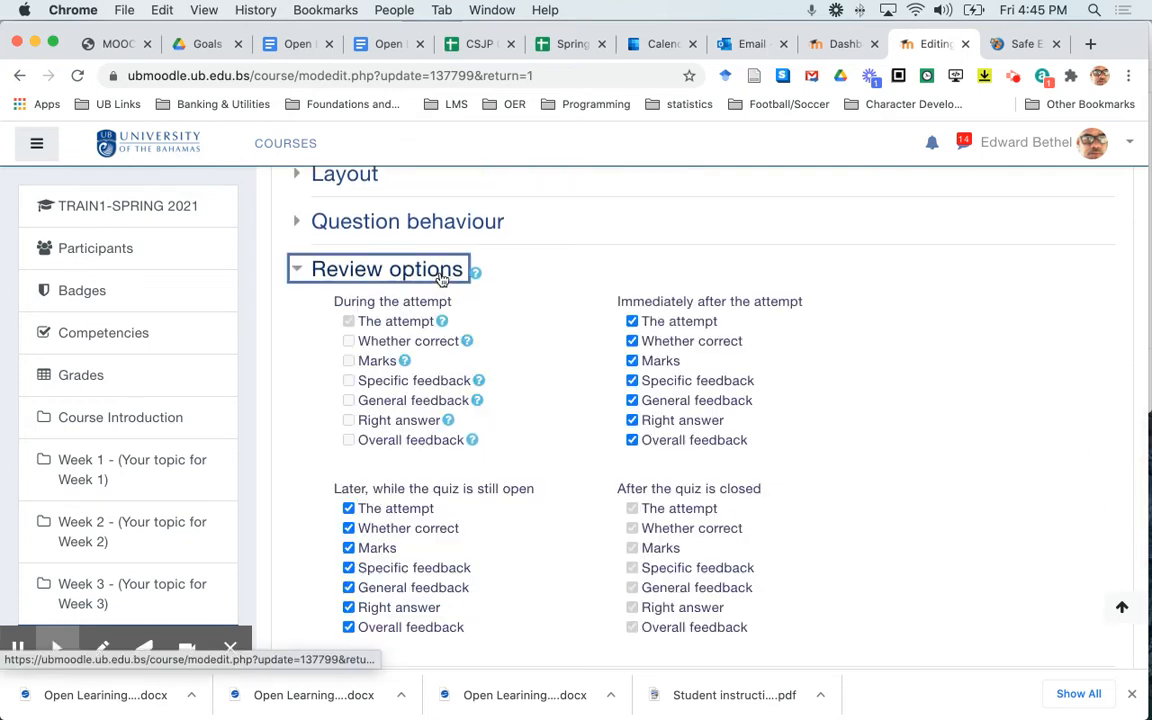
{"action": "left_click", "coordinate": [632, 321]}
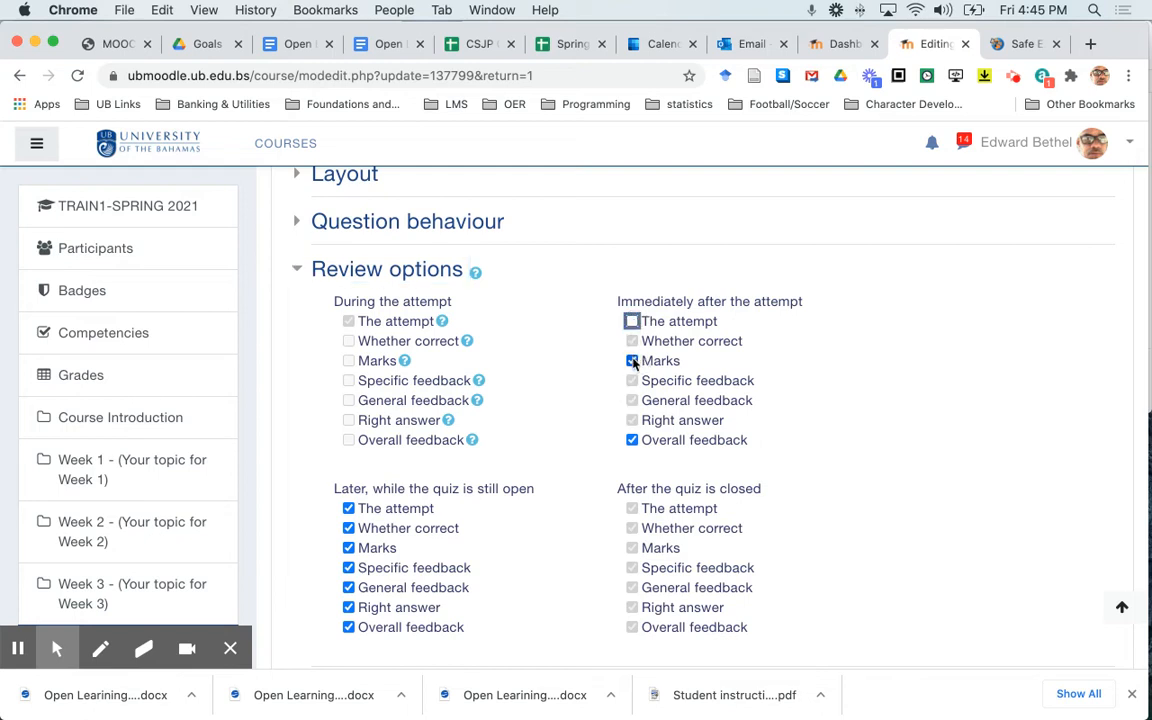
{"action": "left_click", "coordinate": [632, 361]}
{"action": "left_click", "coordinate": [632, 440]}
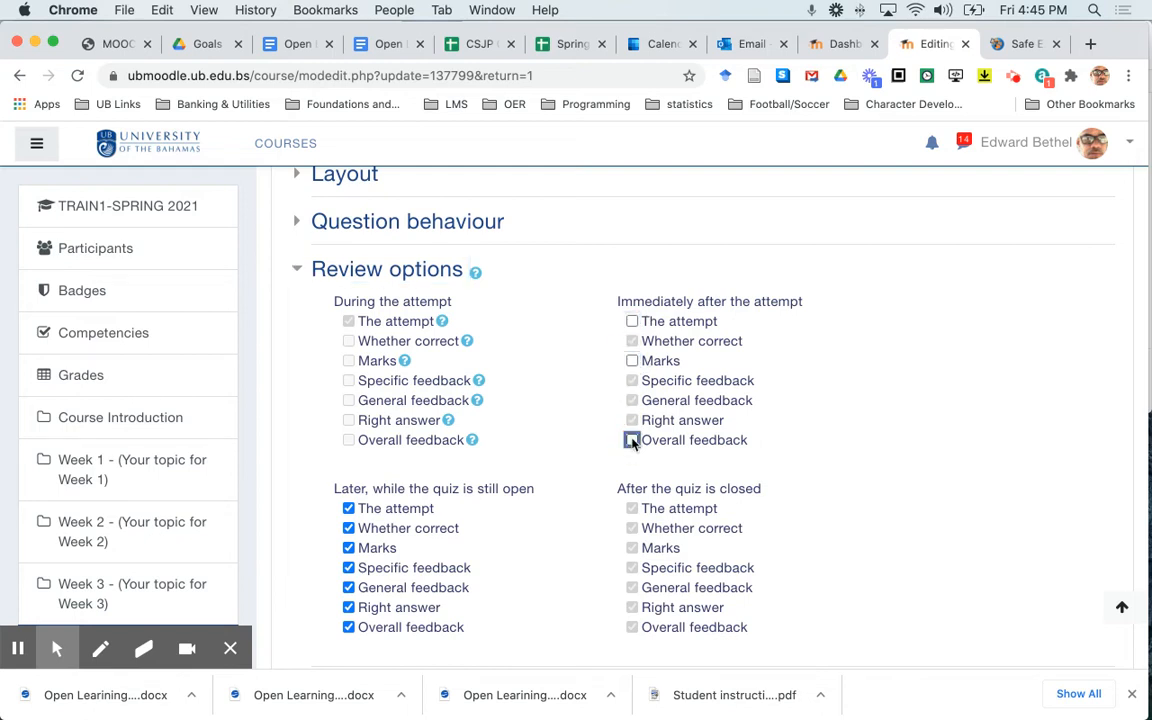
For review while the quiz is still open, keep only The attempt enabled and disable marks, correctness, right answer and all feedback options.
{"action": "left_click", "coordinate": [348, 508]}
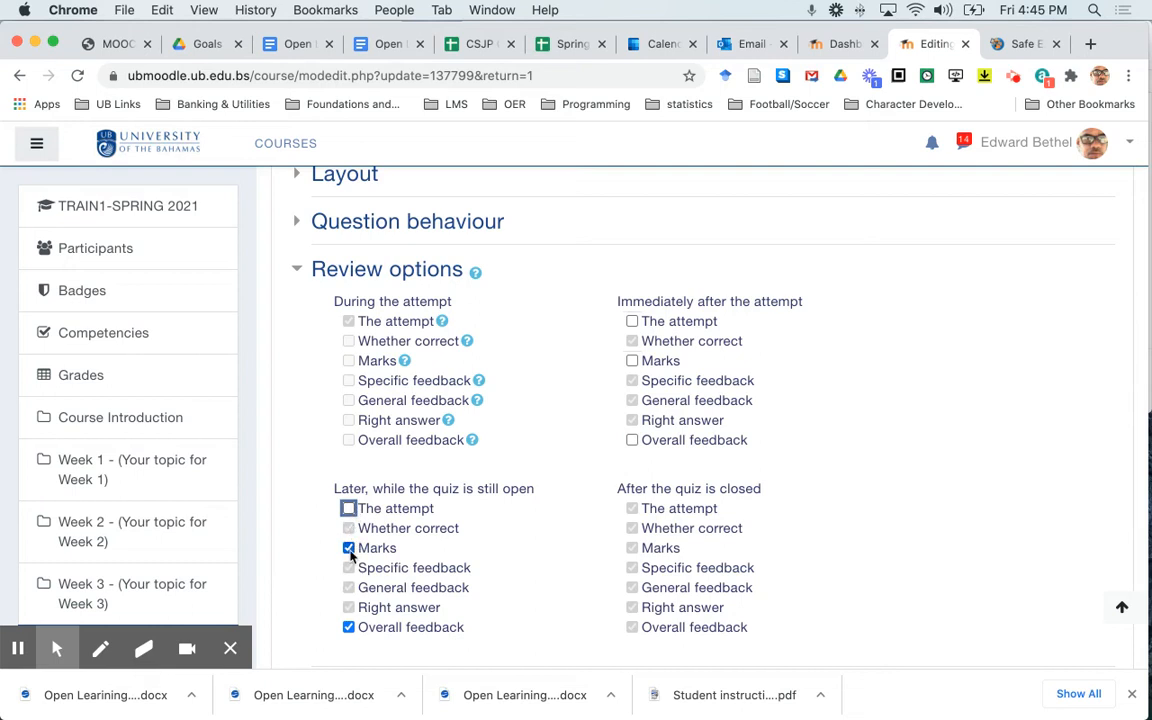
{"action": "left_click", "coordinate": [348, 548]}
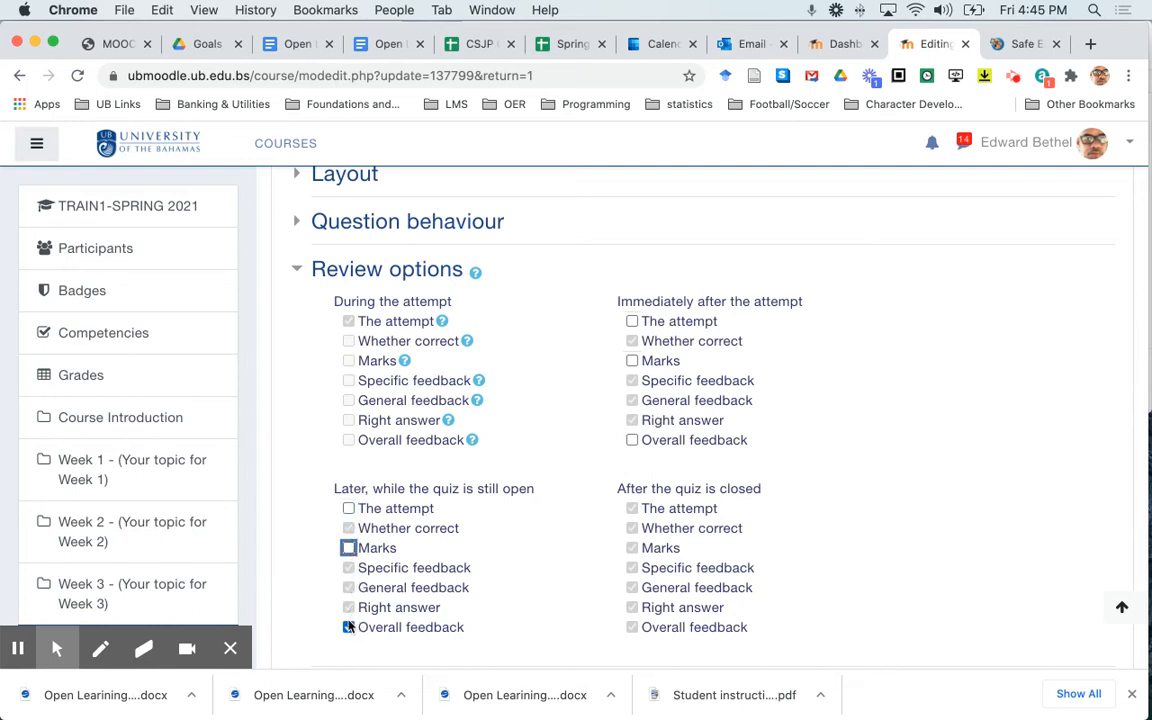
{"action": "left_click", "coordinate": [348, 627]}
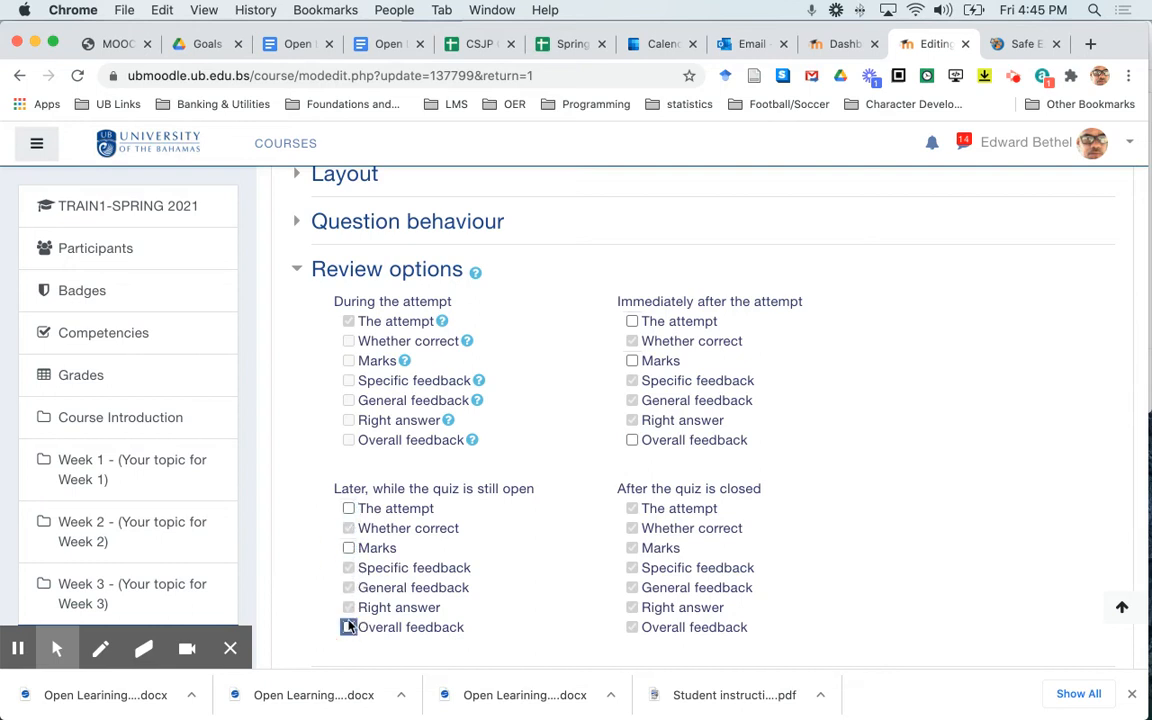
{"action": "left_click", "coordinate": [348, 508]}
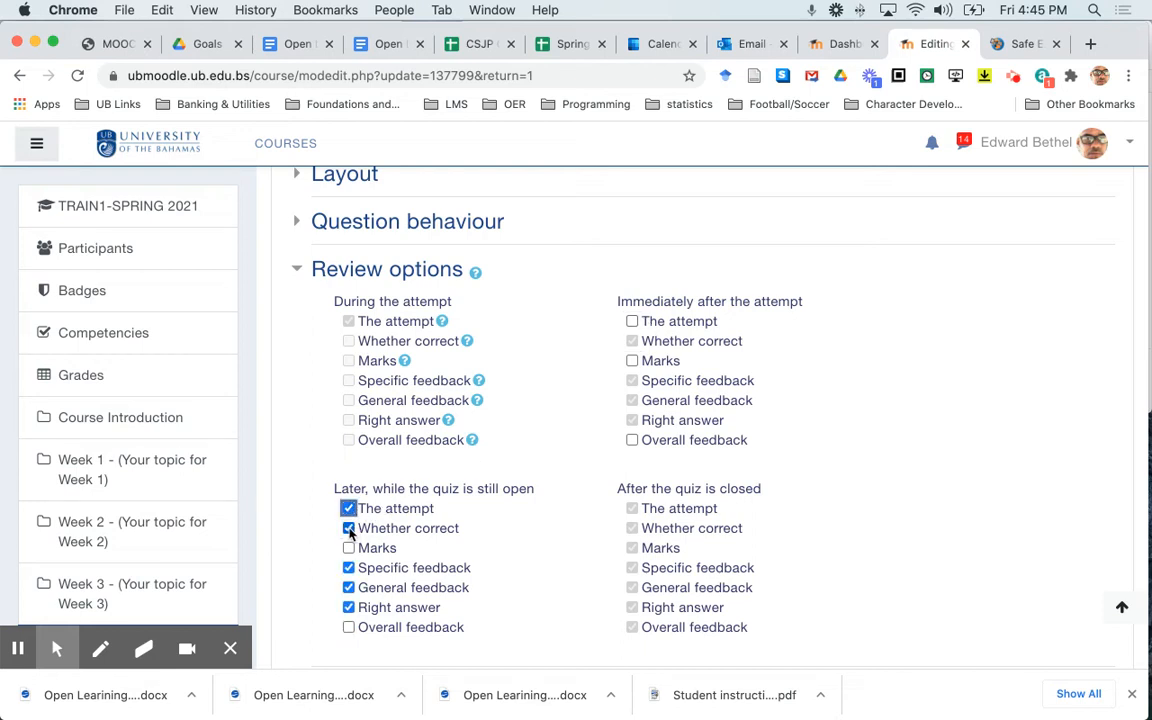
{"action": "left_click", "coordinate": [348, 529]}
{"action": "left_click", "coordinate": [348, 568]}
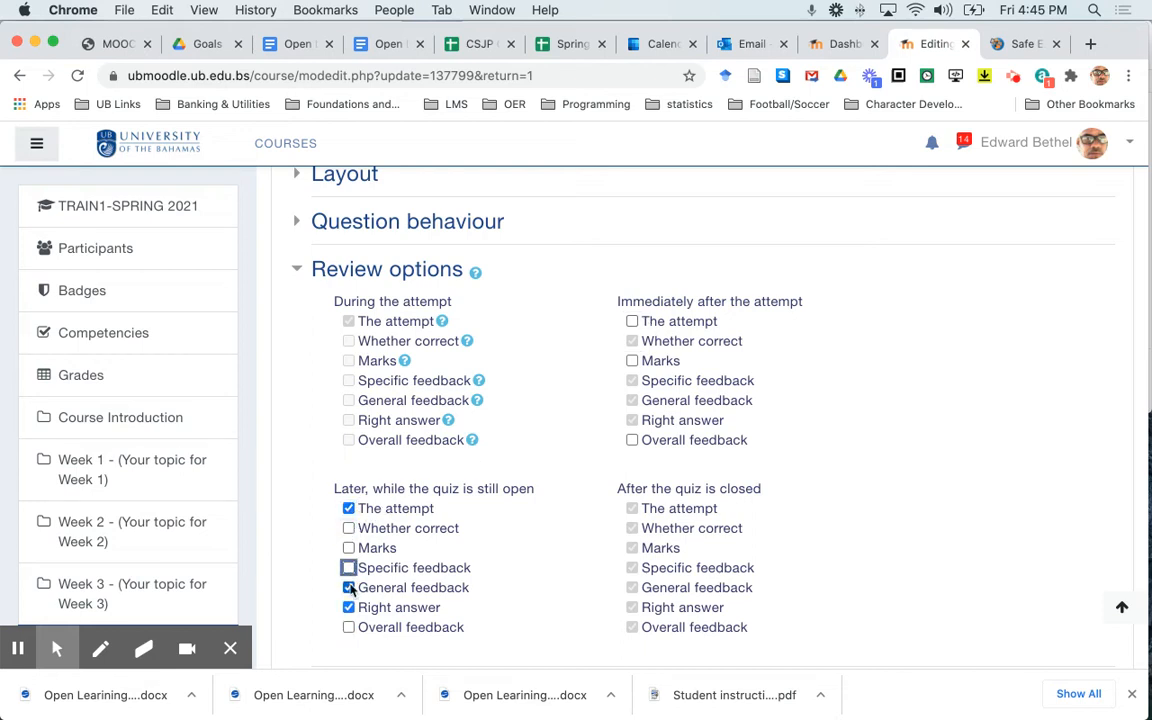
{"action": "left_click", "coordinate": [348, 588]}
{"action": "left_click", "coordinate": [348, 608]}
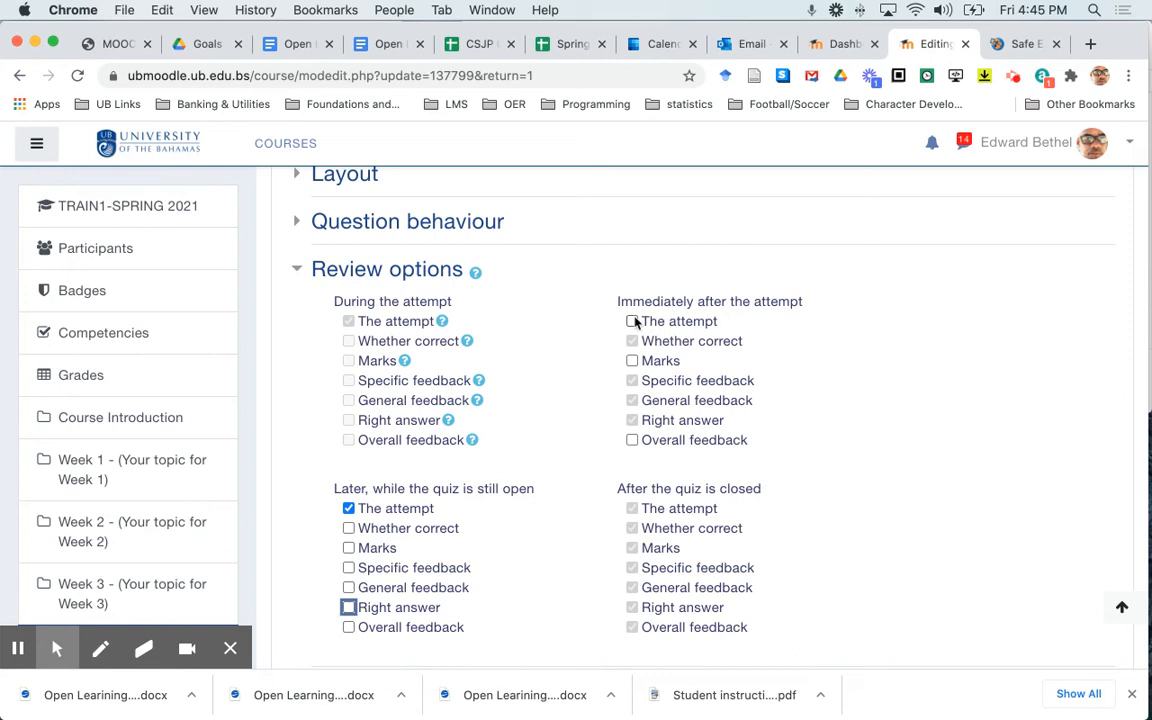
For review immediately after the attempt, re-enable The attempt and disable Whether correct, Specific feedback, General feedback and Right answer.
{"action": "left_click", "coordinate": [632, 321]}
{"action": "left_click", "coordinate": [633, 342]}
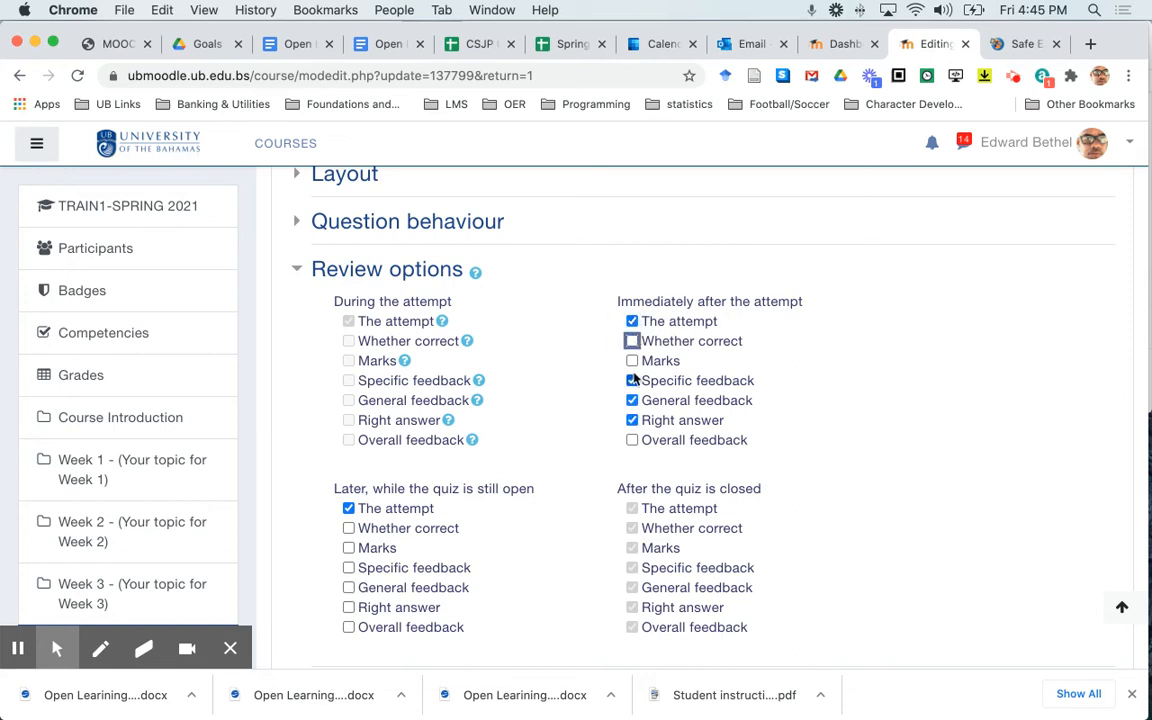
{"action": "left_click", "coordinate": [633, 381]}
{"action": "left_click", "coordinate": [632, 400]}
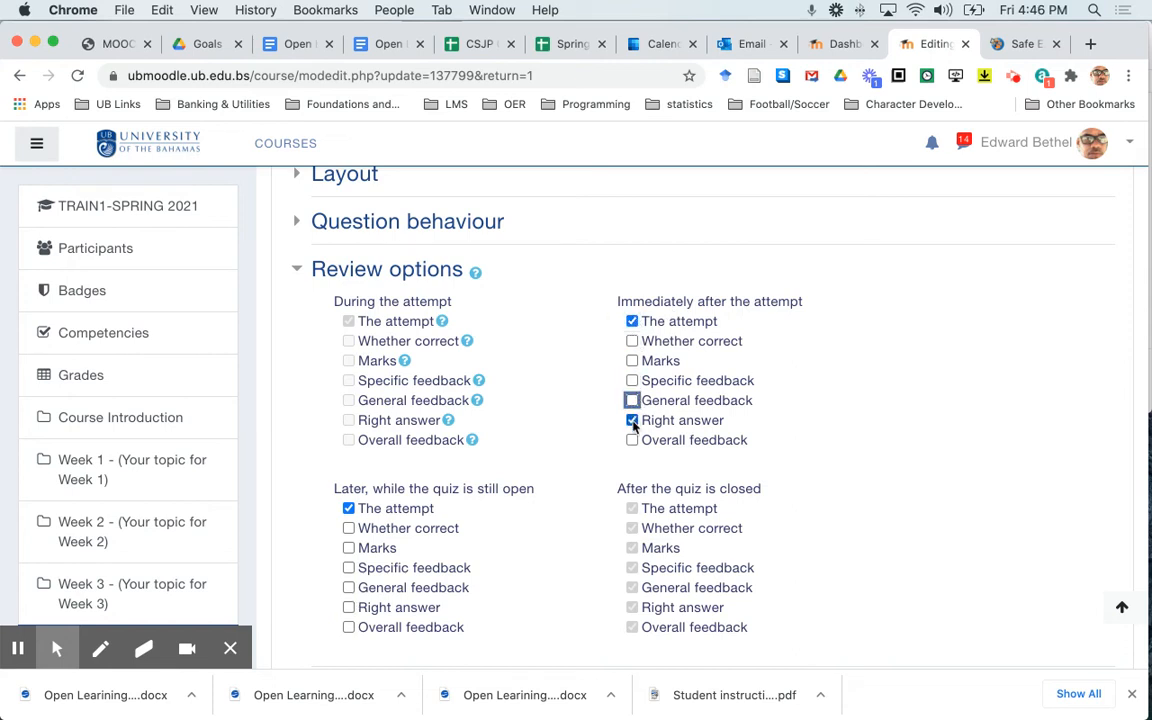
{"action": "left_click", "coordinate": [632, 420]}
In the Safe Exam Browser settings, require its use with the option "Yes – Use an existing template".
{"action": "scroll", "coordinate": [840, 465], "scroll_direction": "down", "scroll_amount": 1}
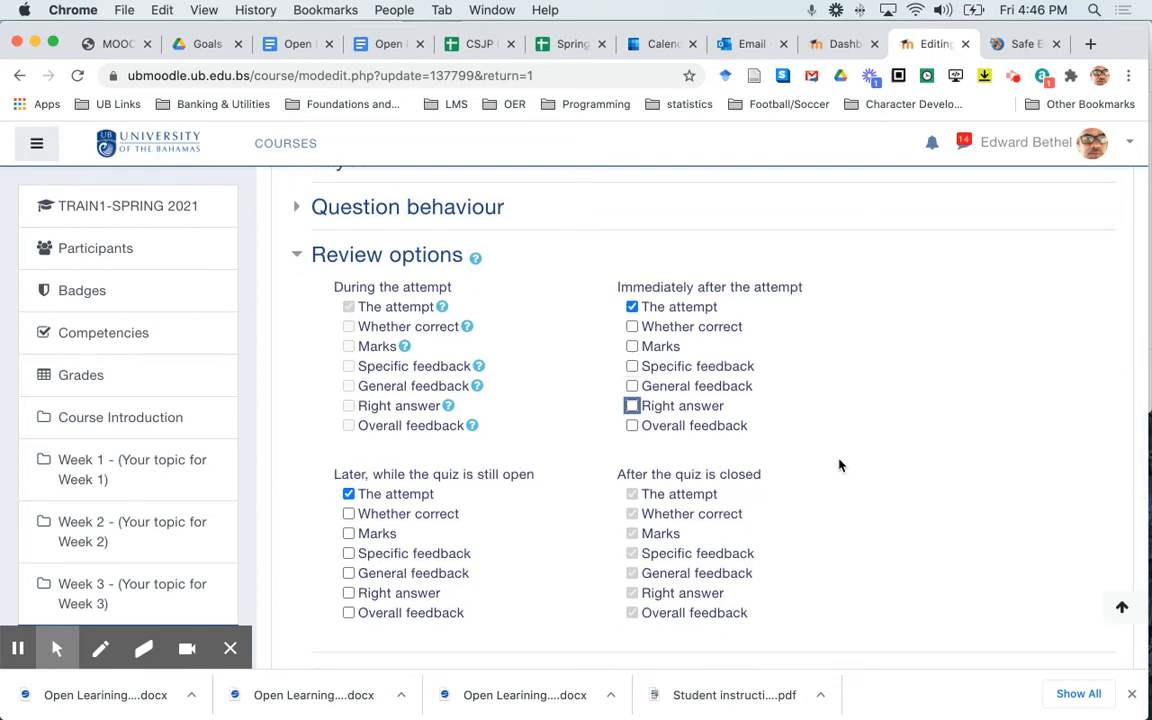
{"action": "scroll", "coordinate": [840, 465], "scroll_direction": "down", "scroll_amount": 3}
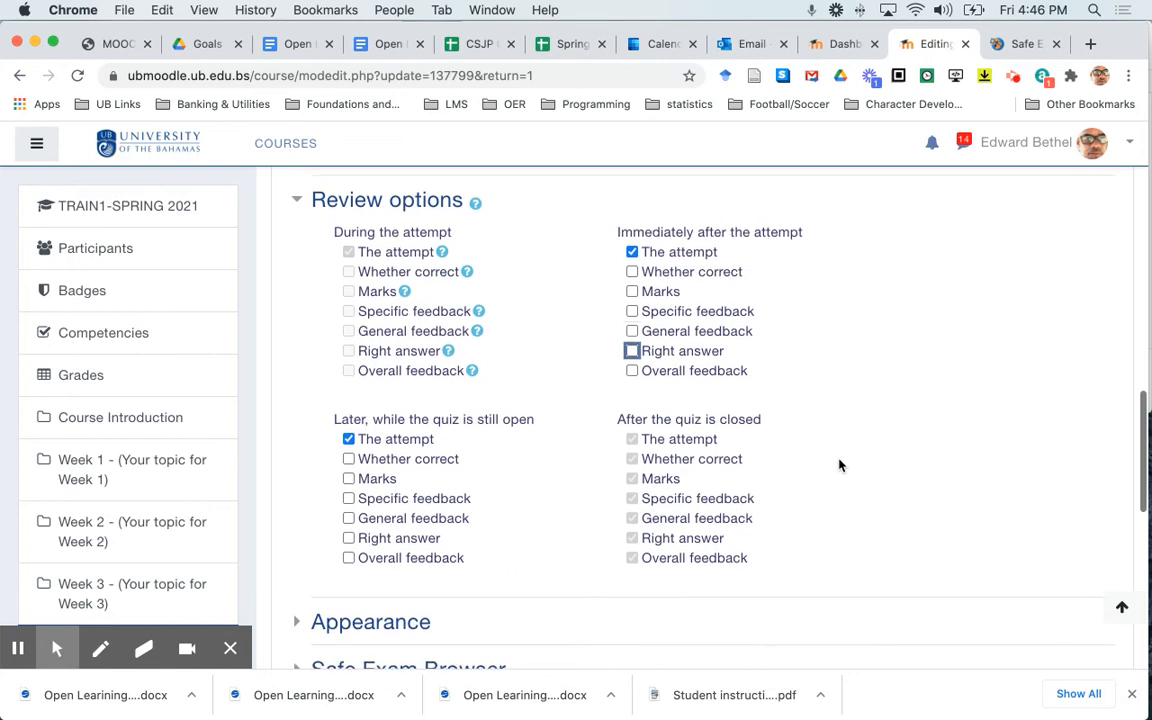
{"action": "scroll", "coordinate": [840, 465], "scroll_direction": "down", "scroll_amount": 1}
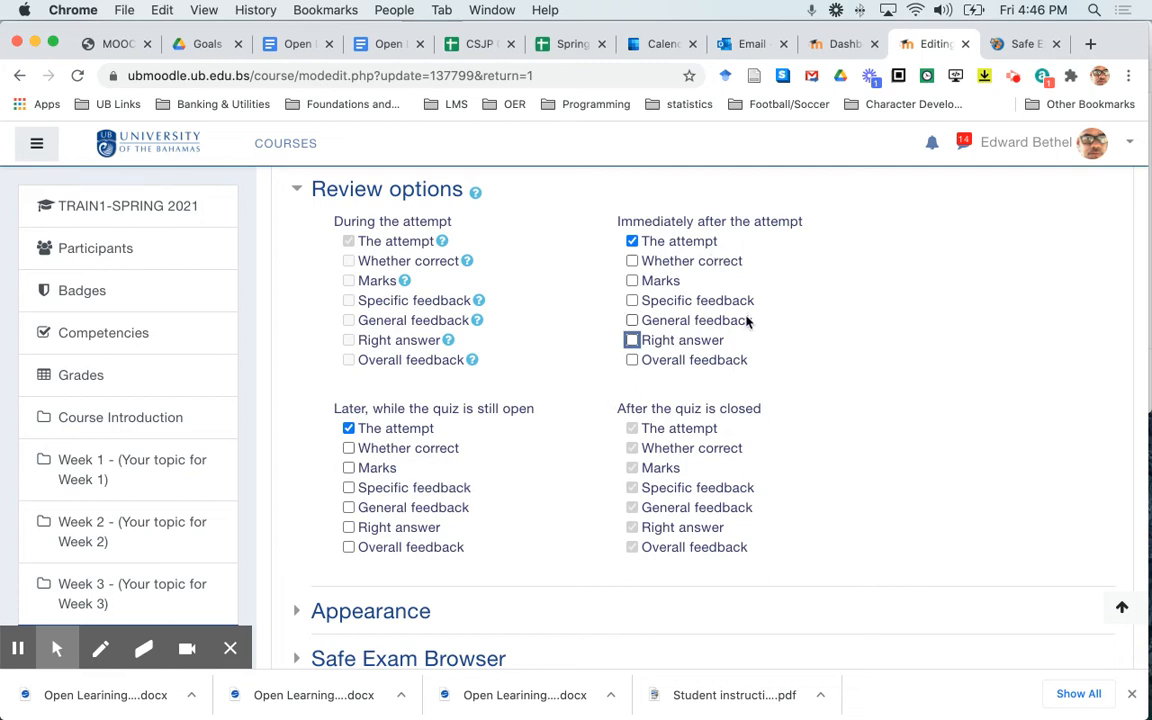
{"action": "scroll", "coordinate": [848, 383], "scroll_direction": "down", "scroll_amount": 3}
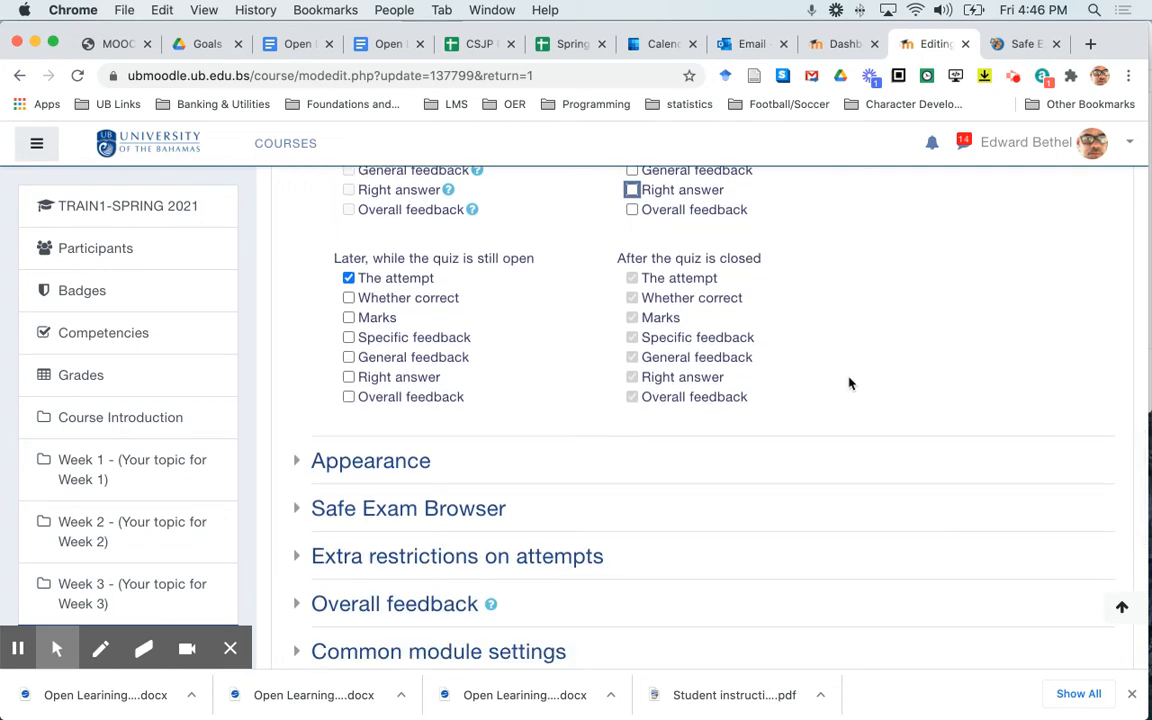
{"action": "scroll", "coordinate": [848, 383], "scroll_direction": "down", "scroll_amount": 2}
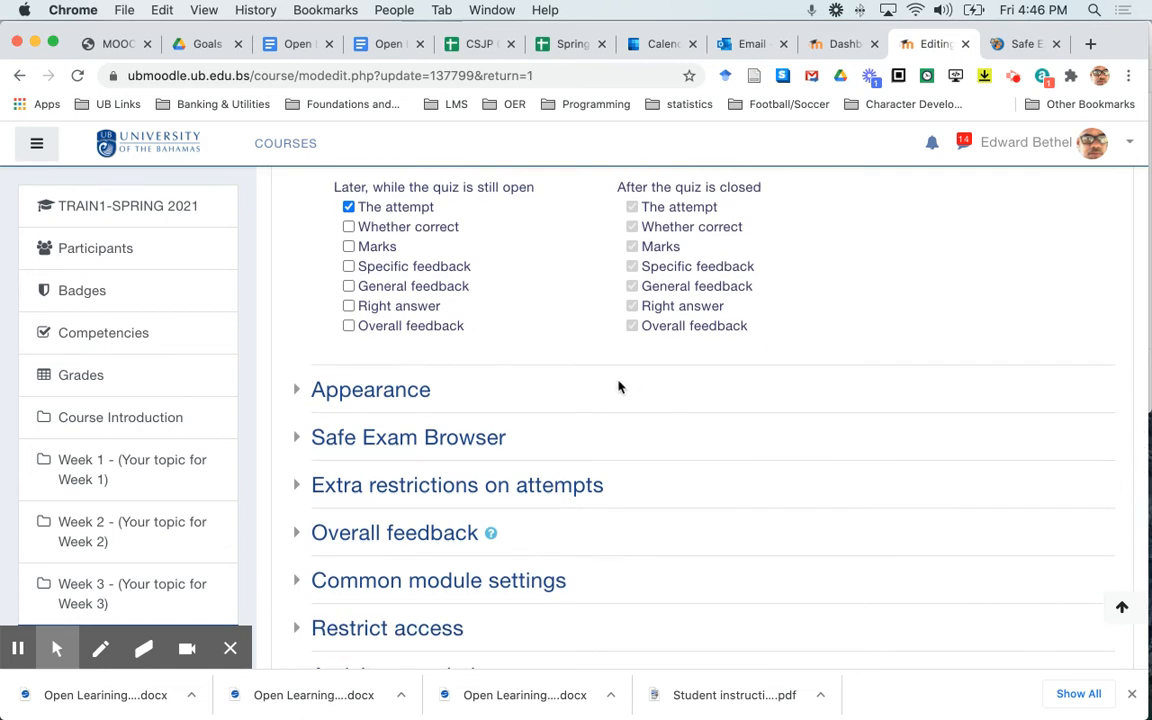
{"action": "left_click", "coordinate": [299, 437]}
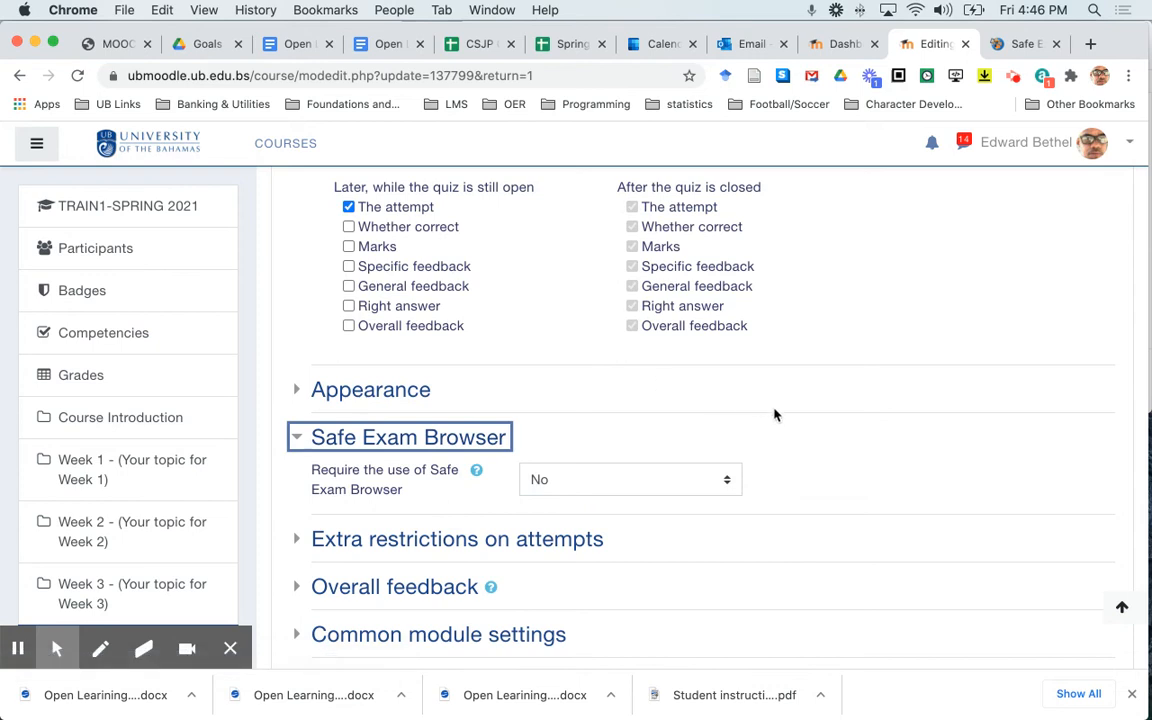
{"action": "scroll", "coordinate": [844, 440], "scroll_direction": "down", "scroll_amount": 2}
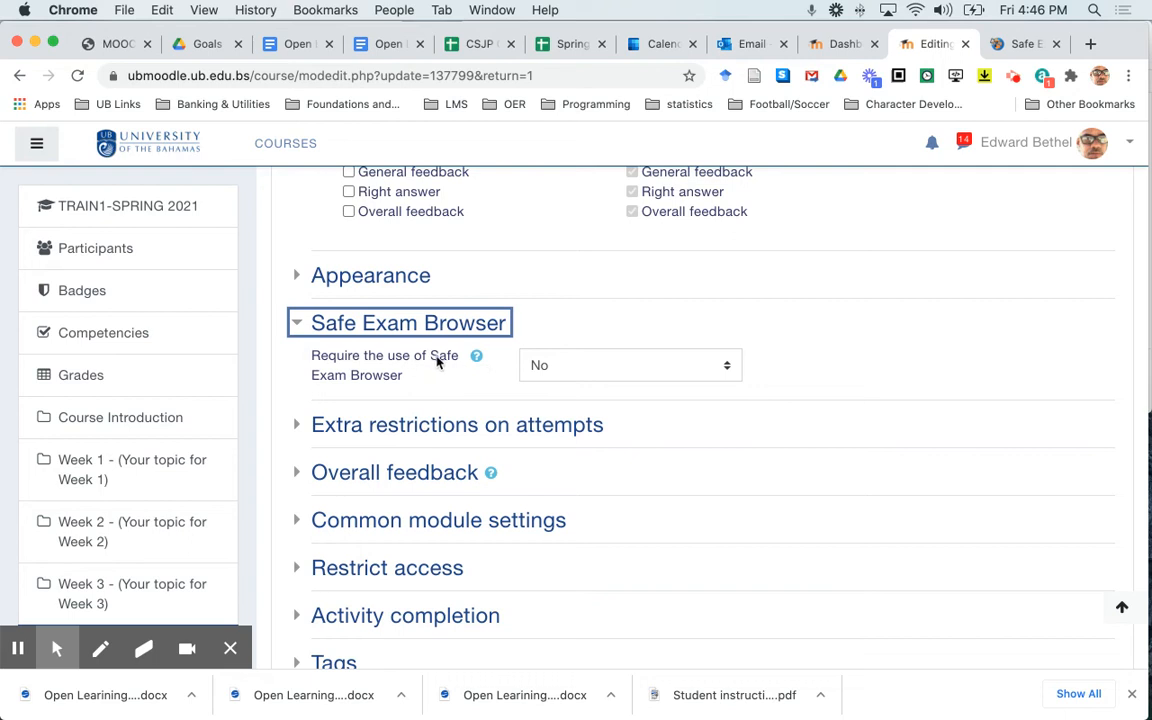
{"action": "left_click", "coordinate": [589, 372]}
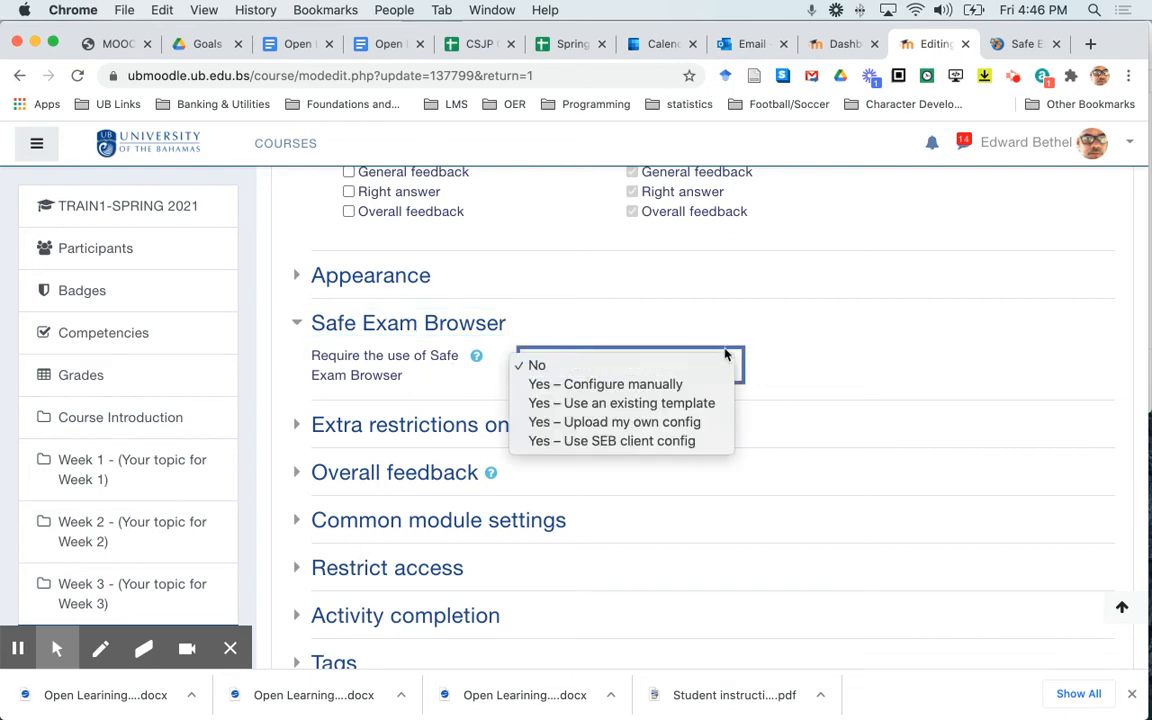
{"action": "left_click", "coordinate": [698, 404]}
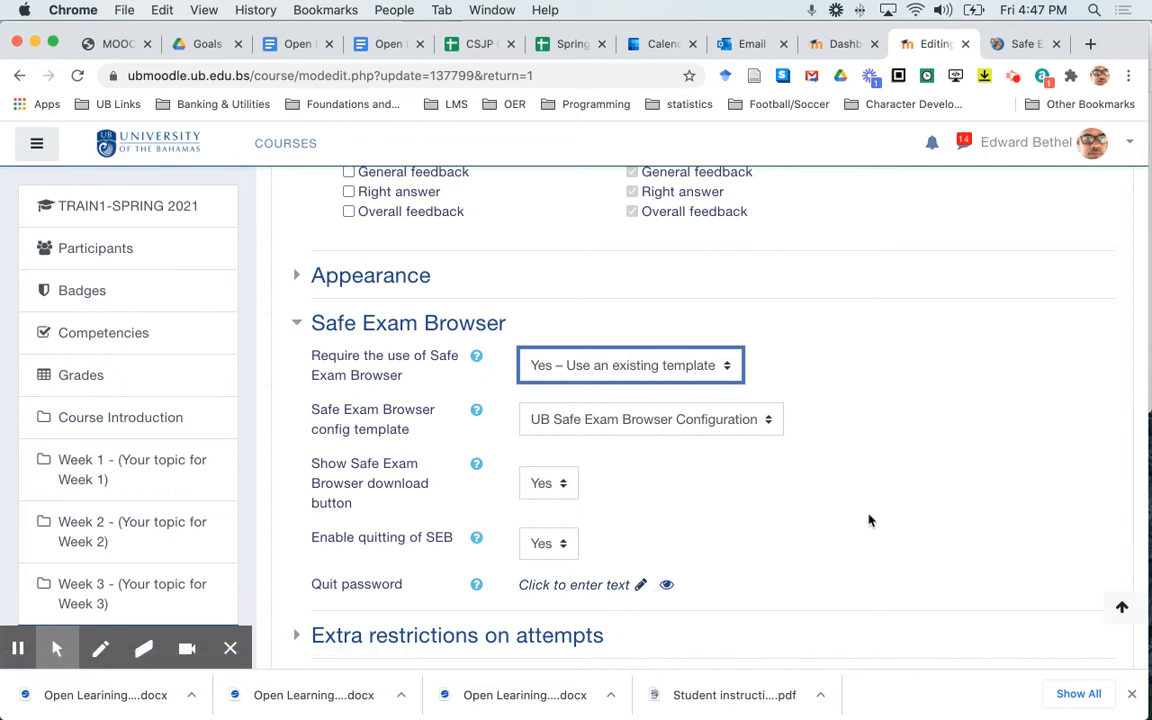
Examine all options under Extra restrictions on attempts, including the additional ones, and collapse the section.
{"action": "scroll", "coordinate": [869, 519], "scroll_direction": "down", "scroll_amount": 5}
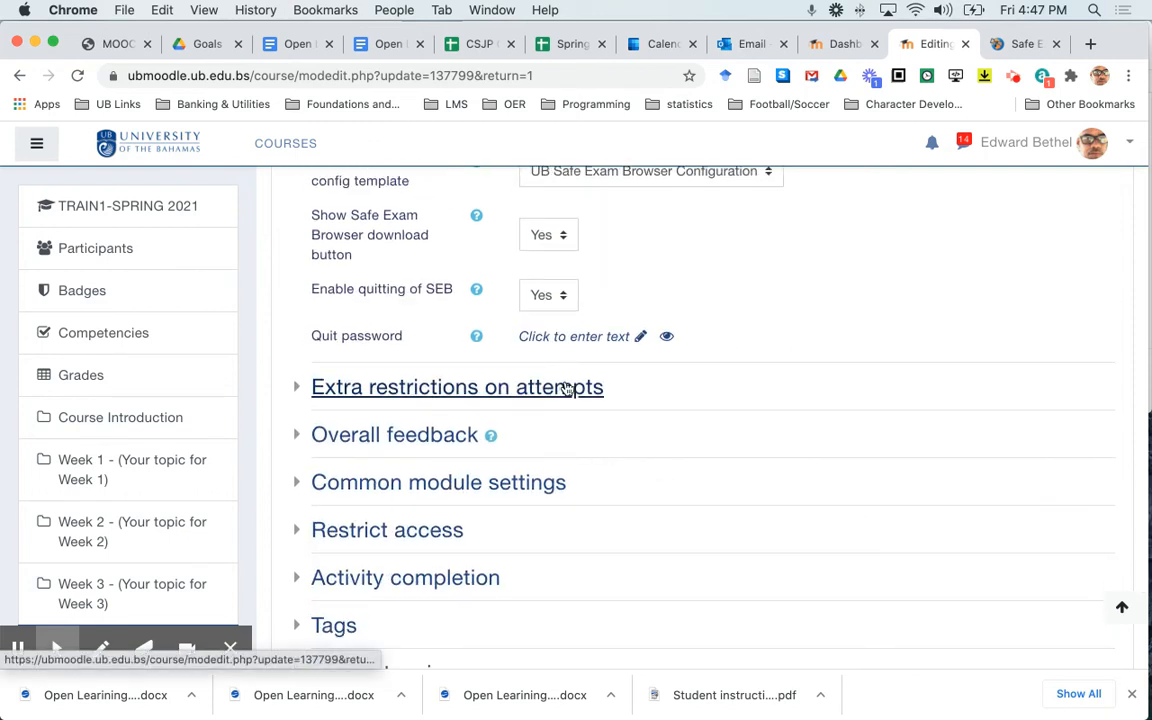
{"action": "left_click", "coordinate": [566, 388]}
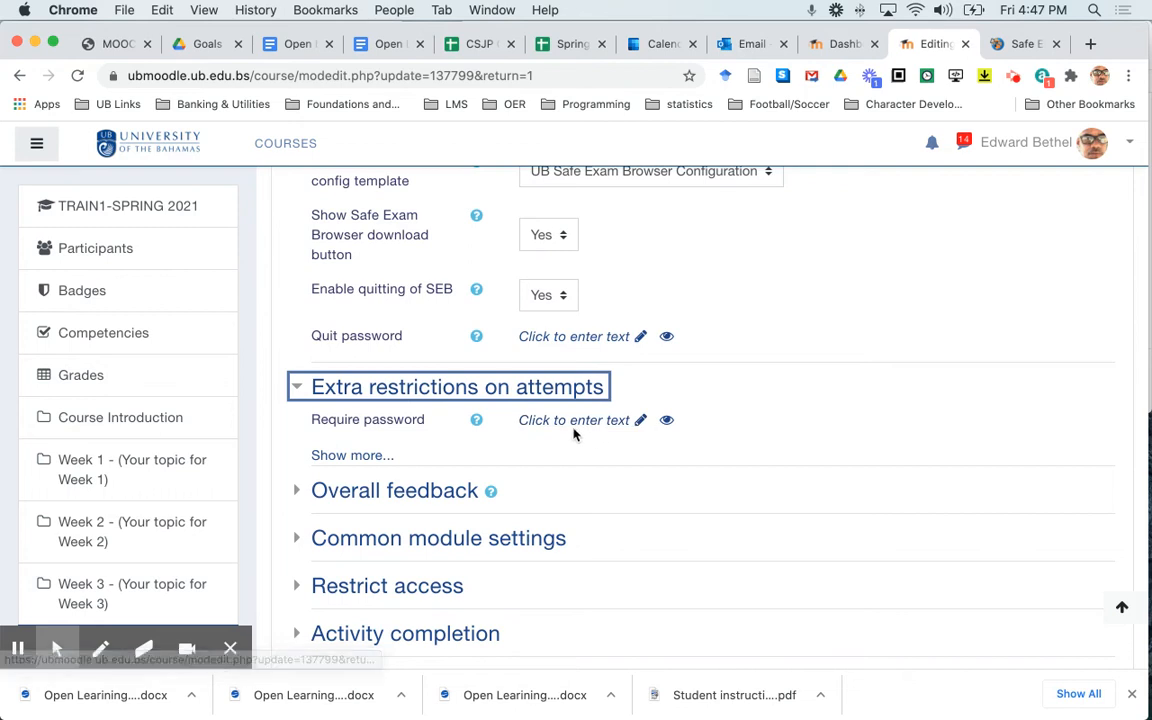
{"action": "left_click", "coordinate": [352, 456]}
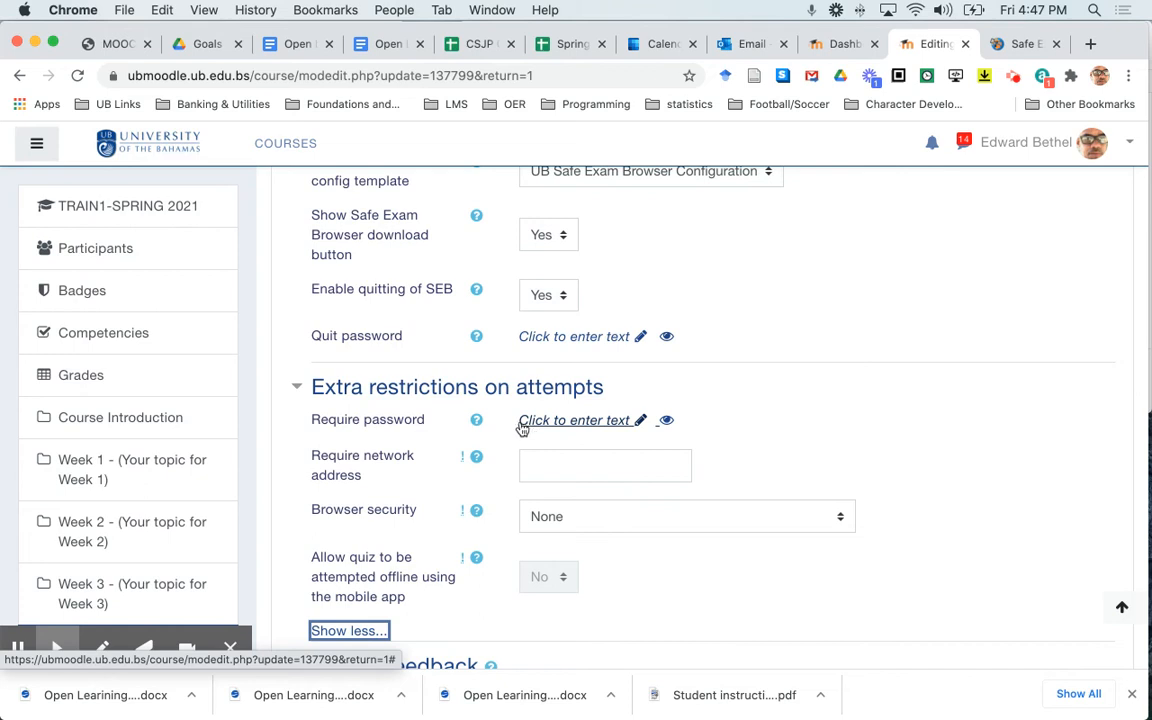
{"action": "left_click", "coordinate": [297, 387]}
Save the quiz settings with display and look over the Week 4 Quiz page.
{"action": "scroll", "coordinate": [787, 375], "scroll_direction": "up", "scroll_amount": 3}
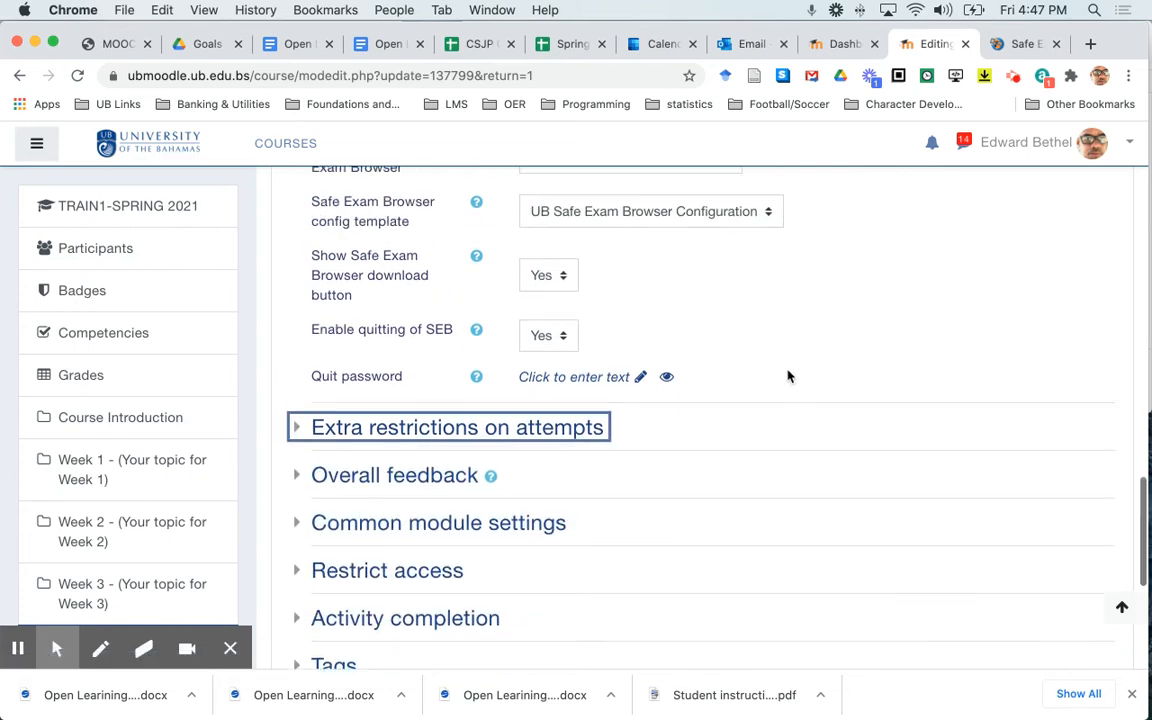
{"action": "scroll", "coordinate": [787, 375], "scroll_direction": "down", "scroll_amount": 1}
{"action": "scroll", "coordinate": [787, 375], "scroll_direction": "up", "scroll_amount": 1}
{"action": "scroll", "coordinate": [787, 375], "scroll_direction": "down", "scroll_amount": 5}
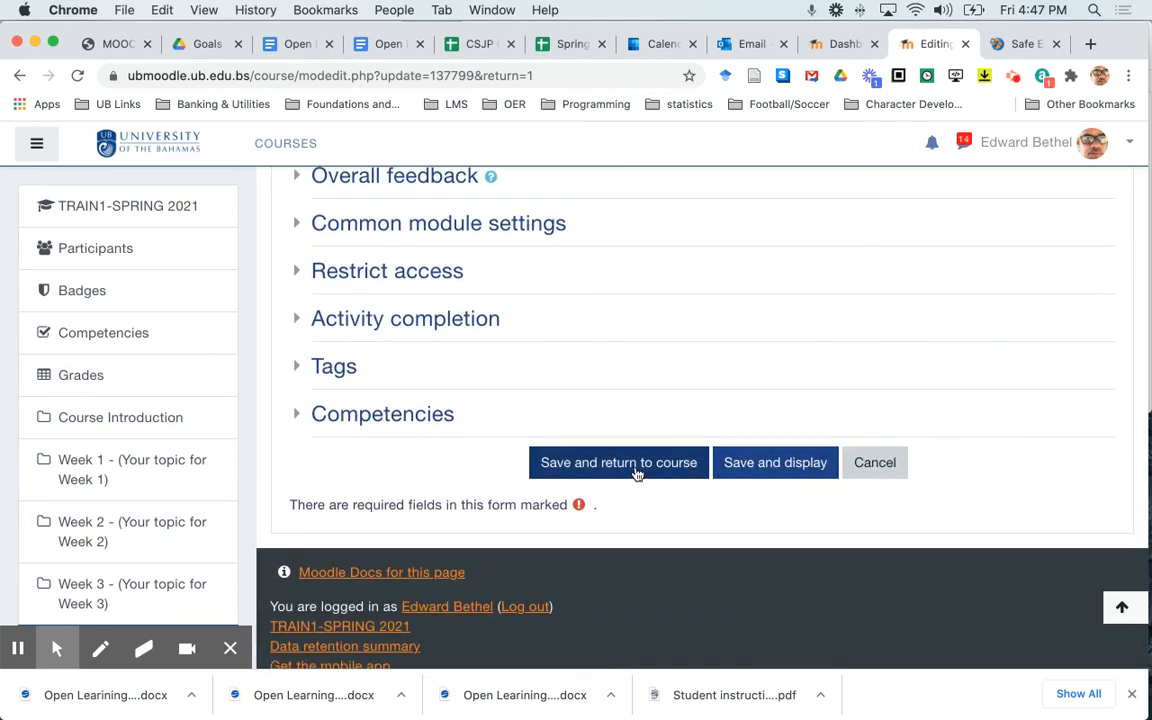
{"action": "left_click", "coordinate": [782, 472]}
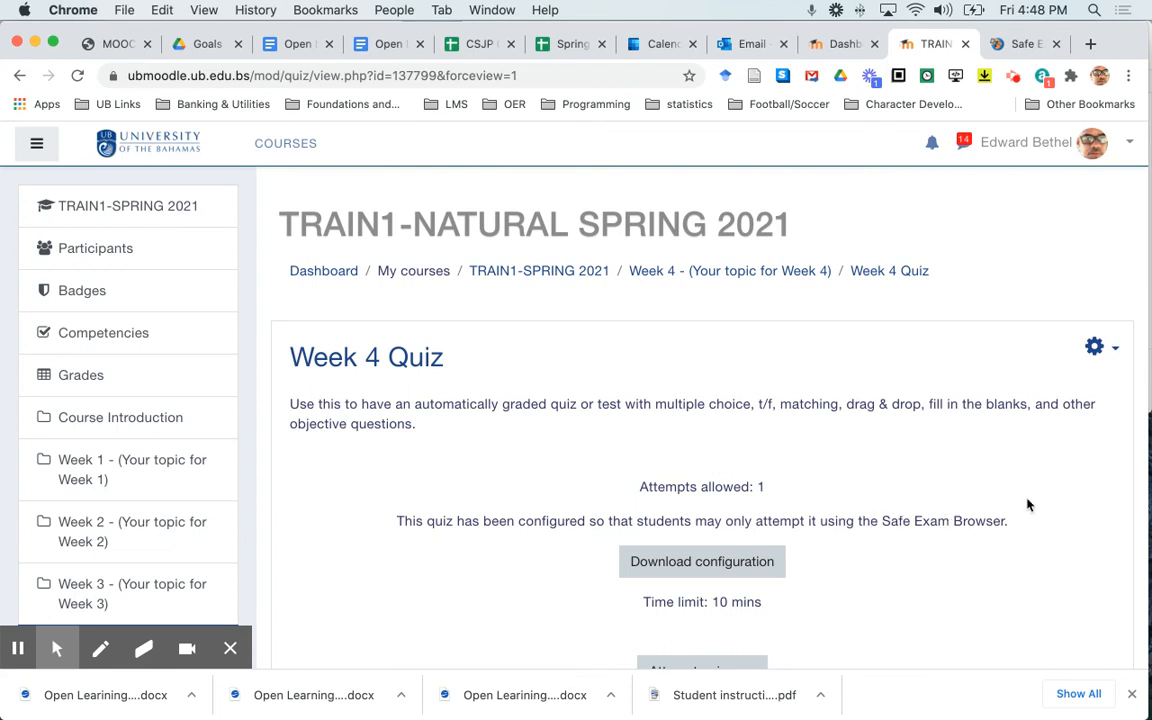
{"action": "scroll", "coordinate": [1027, 505], "scroll_direction": "down", "scroll_amount": 3}
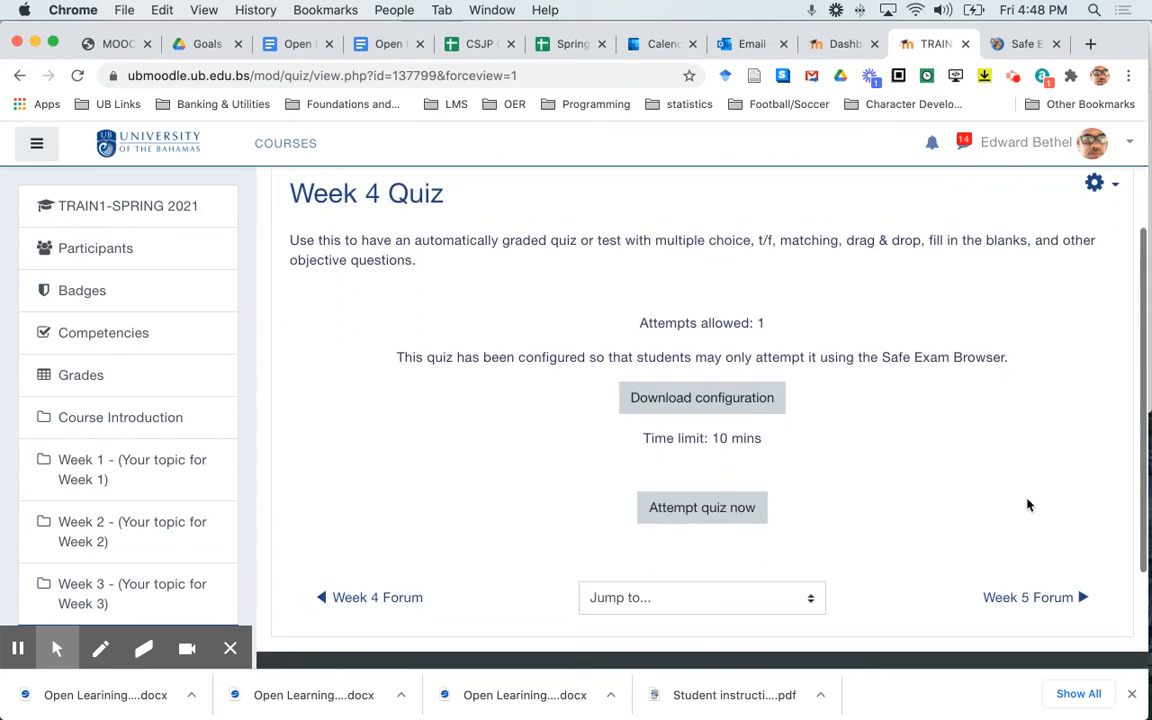
{"action": "scroll", "coordinate": [1027, 505], "scroll_direction": "up", "scroll_amount": 3}
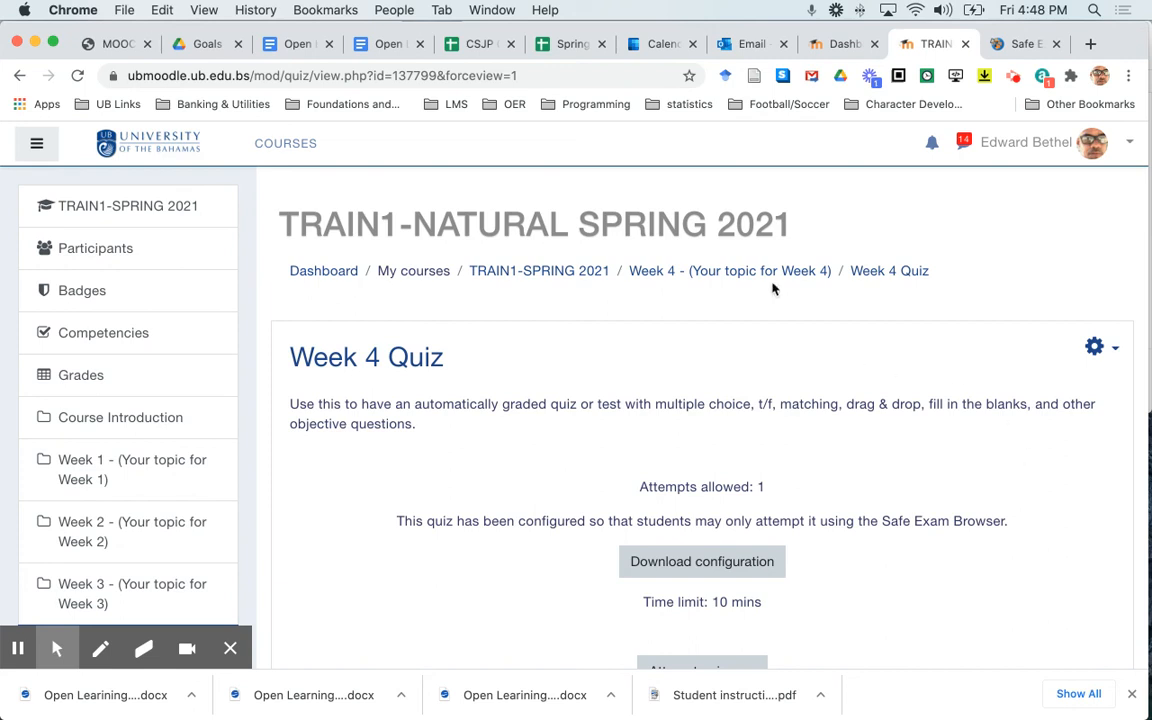
Reopen the Week 4 Quiz settings for editing and review the Timing and Grade sections.
{"action": "left_click", "coordinate": [1104, 347]}
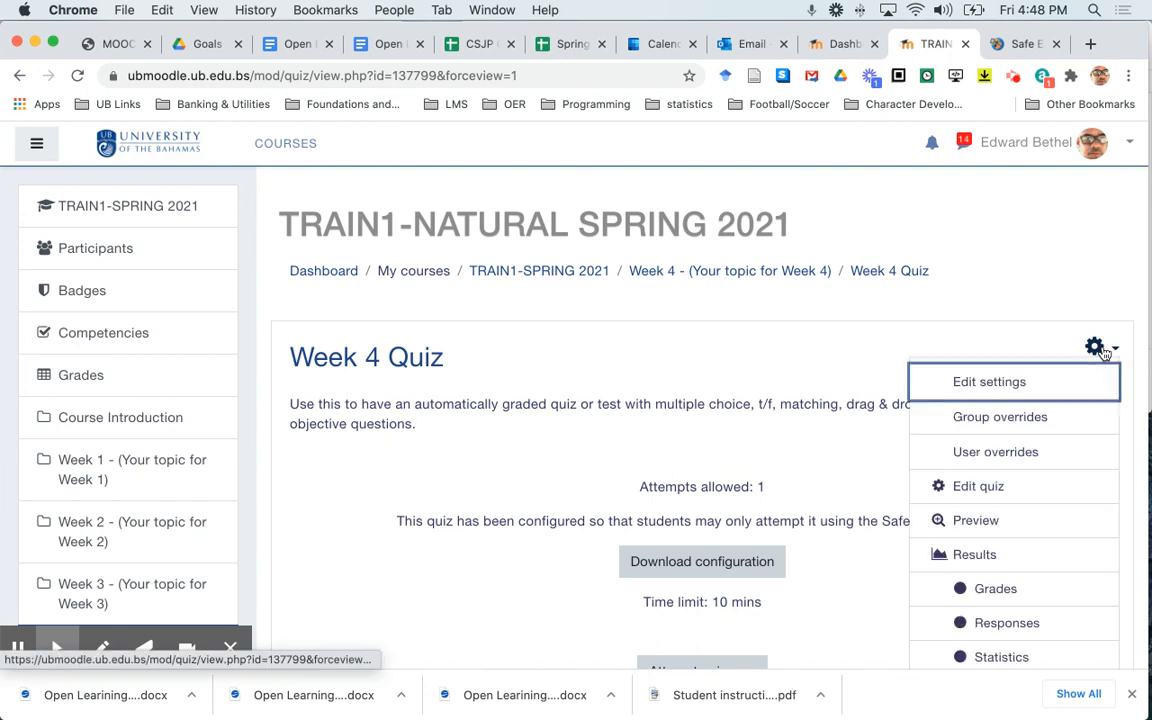
{"action": "left_click", "coordinate": [1000, 380]}
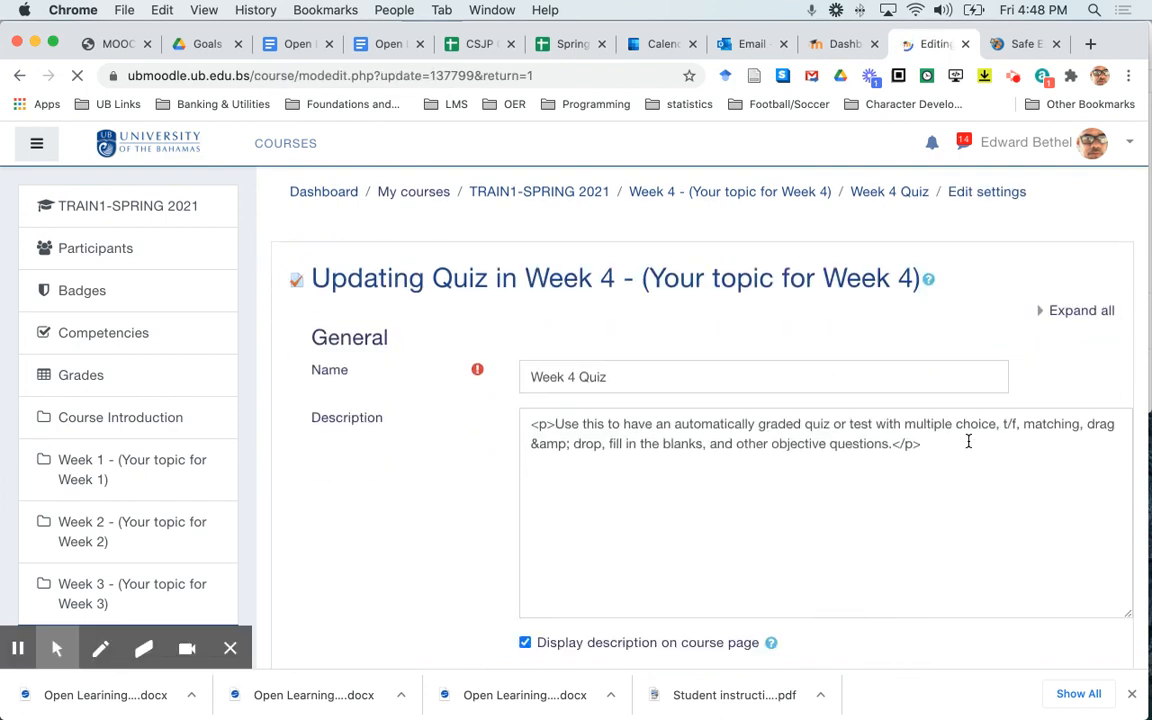
{"action": "scroll", "coordinate": [968, 441], "scroll_direction": "down", "scroll_amount": 3}
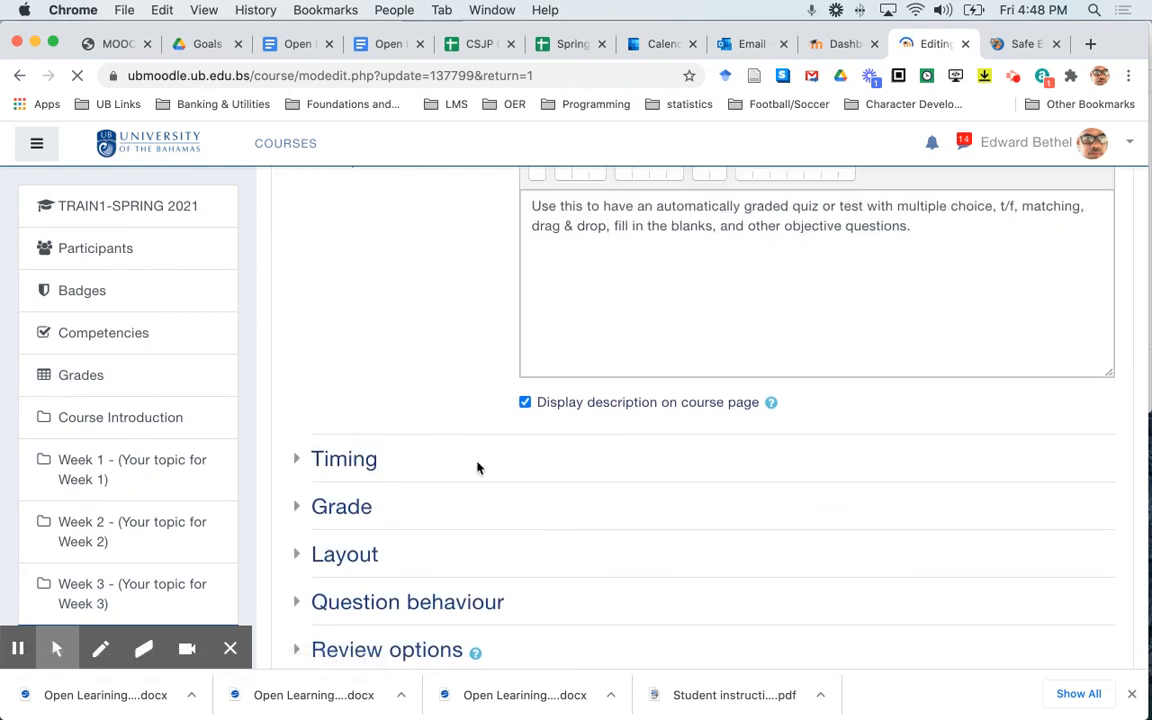
{"action": "left_click", "coordinate": [356, 510]}
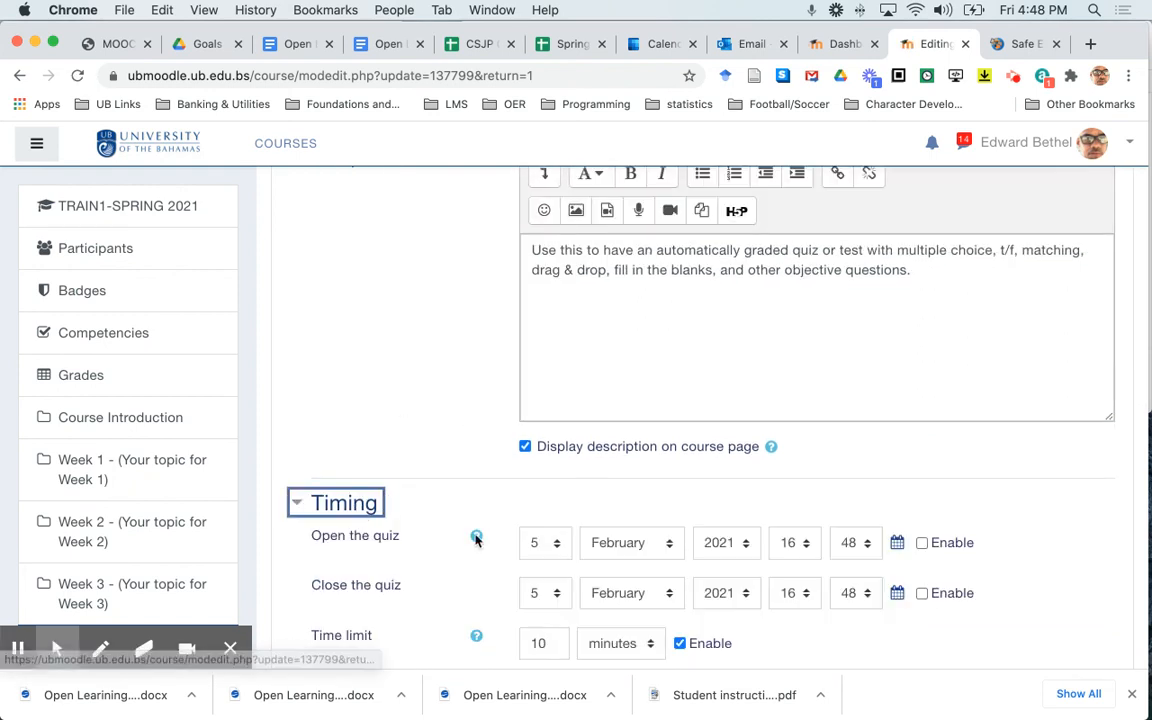
{"action": "scroll", "coordinate": [460, 540], "scroll_direction": "down", "scroll_amount": 2}
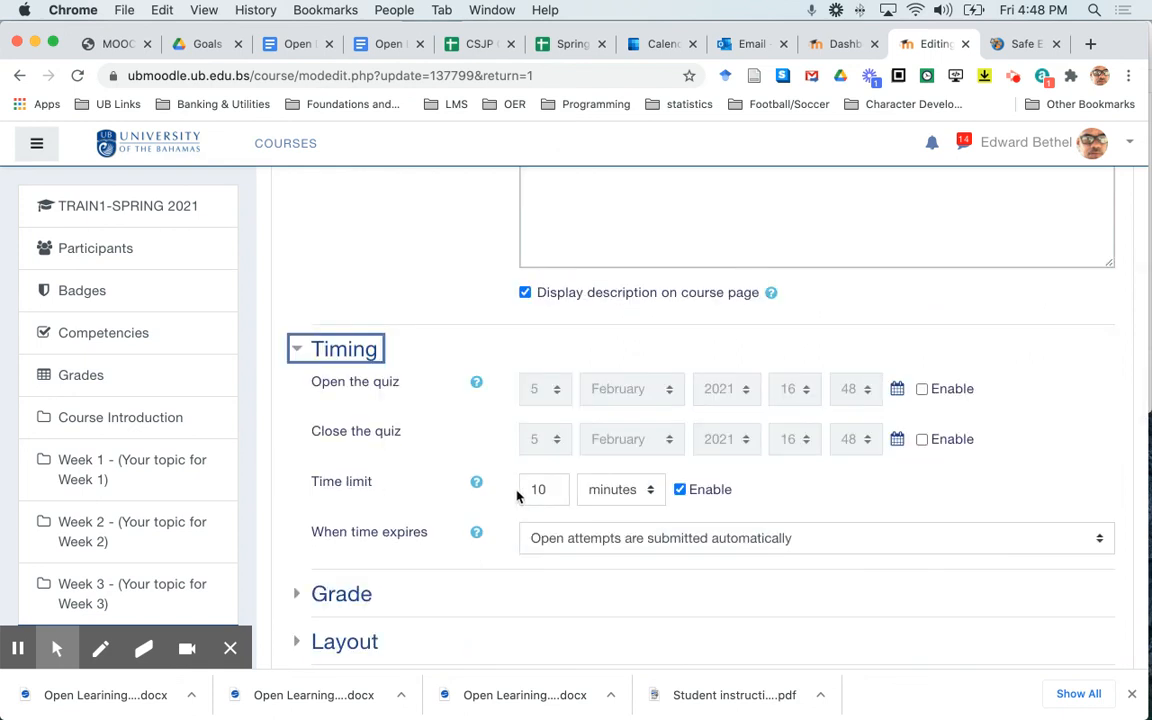
{"action": "scroll", "coordinate": [406, 496], "scroll_direction": "down", "scroll_amount": 2}
{"action": "left_click", "coordinate": [348, 454]}
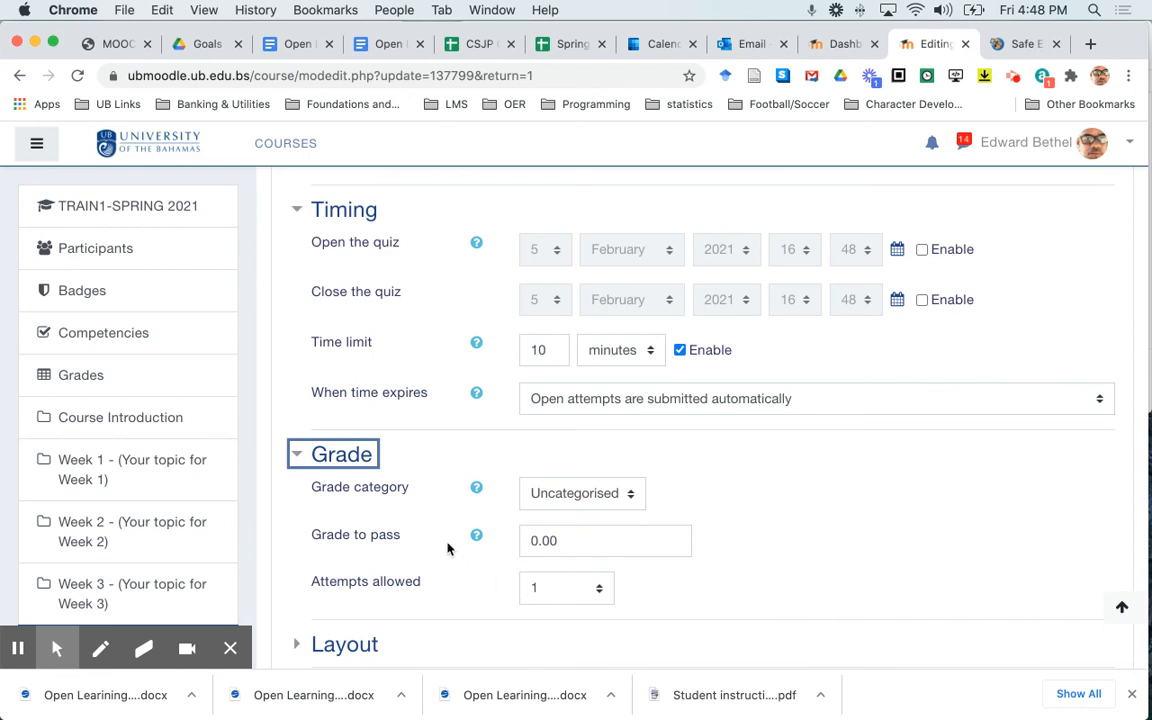
Check the Safe Exam Browser section of the quiz settings, and save and display the quiz.
{"action": "scroll", "coordinate": [449, 548], "scroll_direction": "down", "scroll_amount": 2}
{"action": "scroll", "coordinate": [449, 548], "scroll_direction": "down", "scroll_amount": 5}
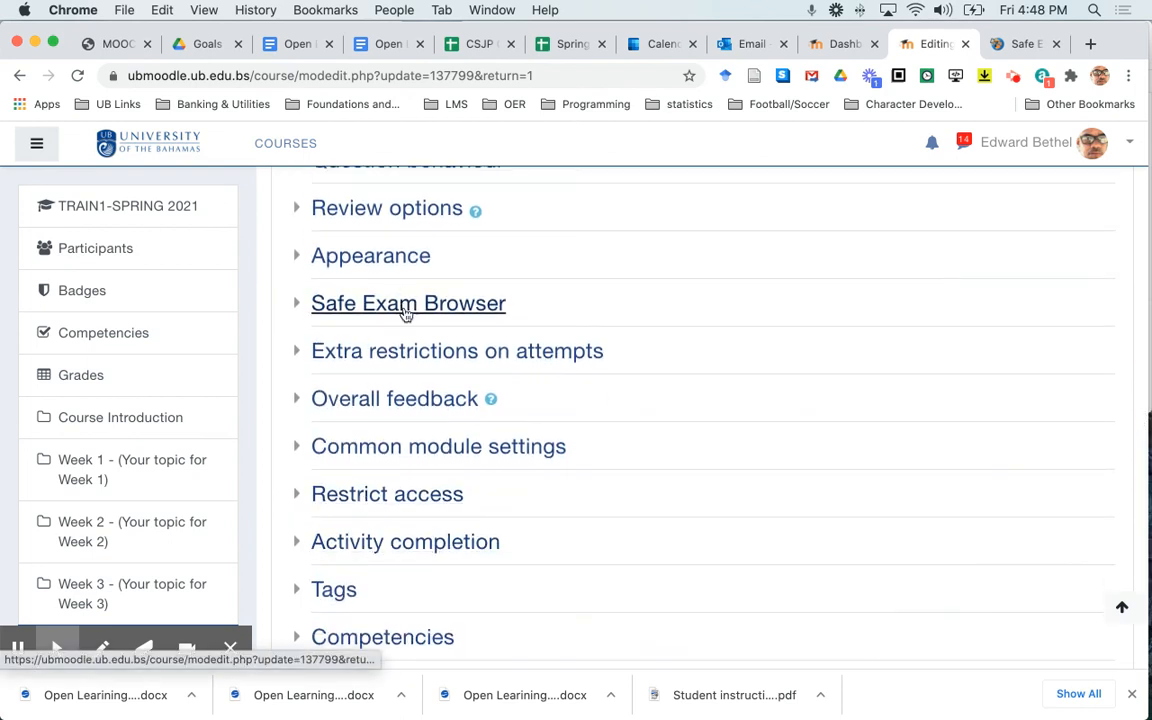
{"action": "left_click", "coordinate": [405, 306]}
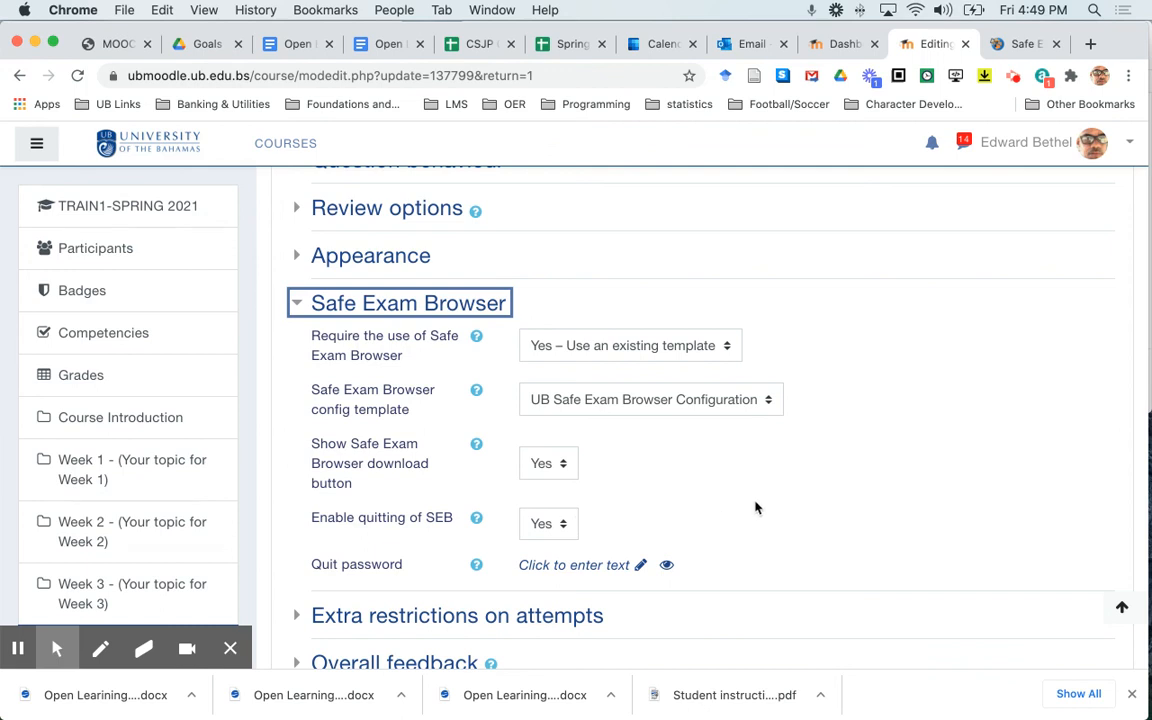
{"action": "scroll", "coordinate": [893, 497], "scroll_direction": "down", "scroll_amount": 10}
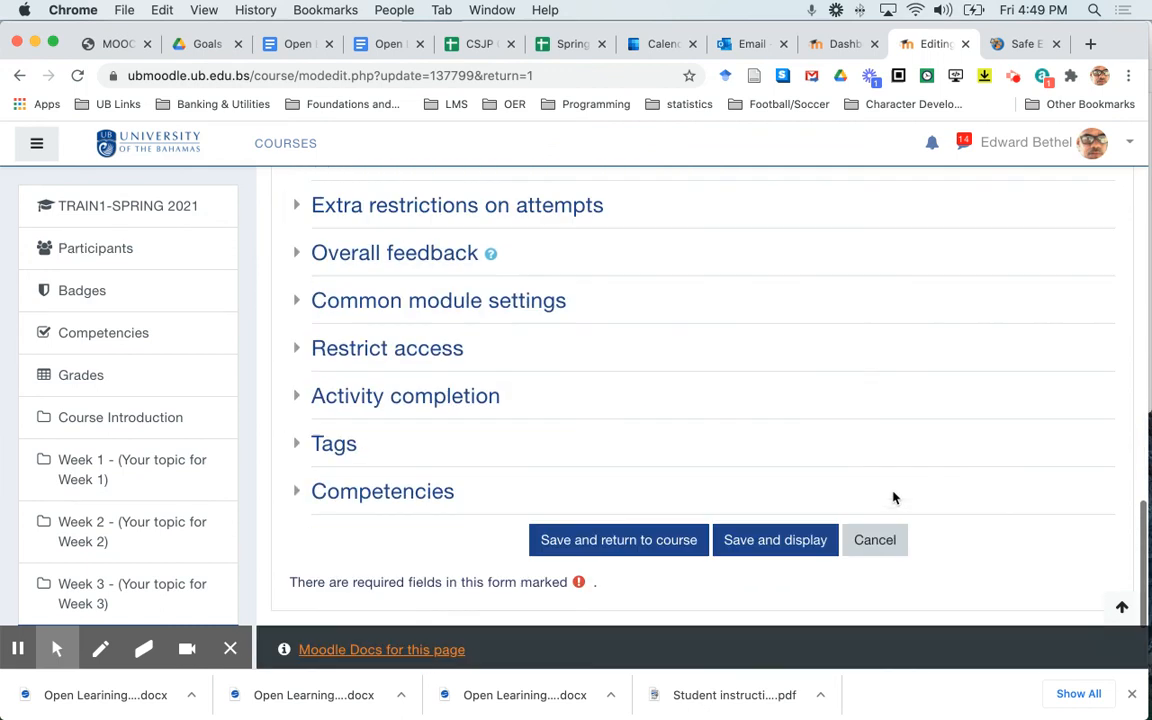
{"action": "left_click", "coordinate": [765, 450]}
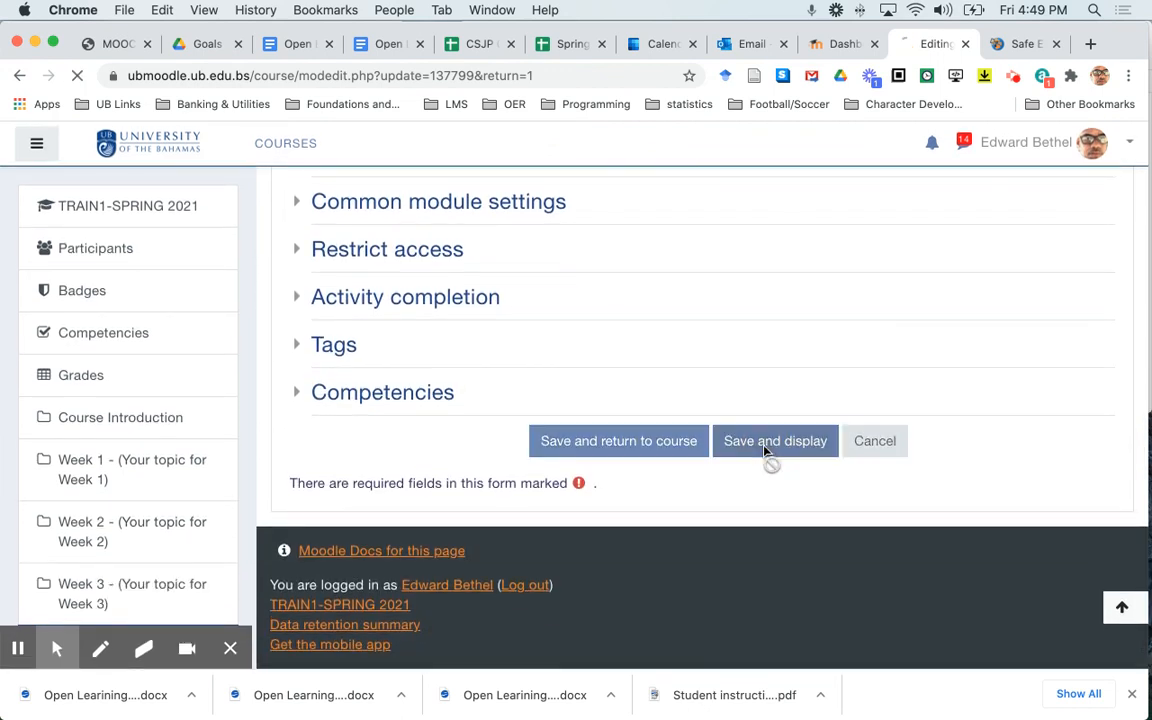